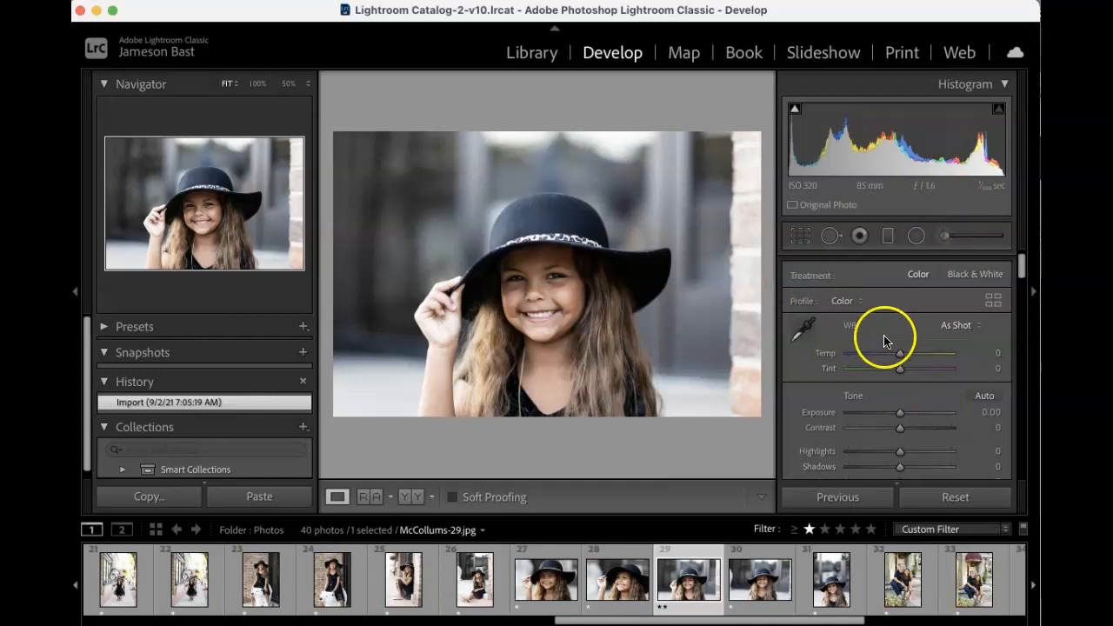
Examine the Basic, Tone Curve, HSL/Color and Color Grading adjustments available for the photo
scroll(891, 366, "down", 2)
scroll(939, 308, "up", 2)
scroll(882, 360, "down", 3)
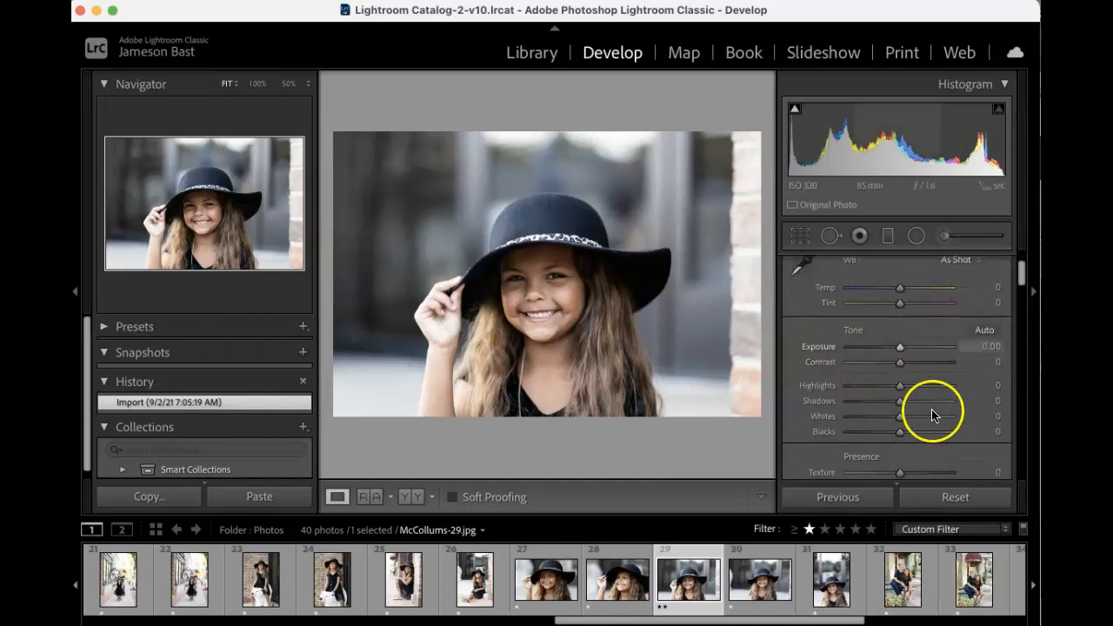
scroll(900, 391, "down", 4)
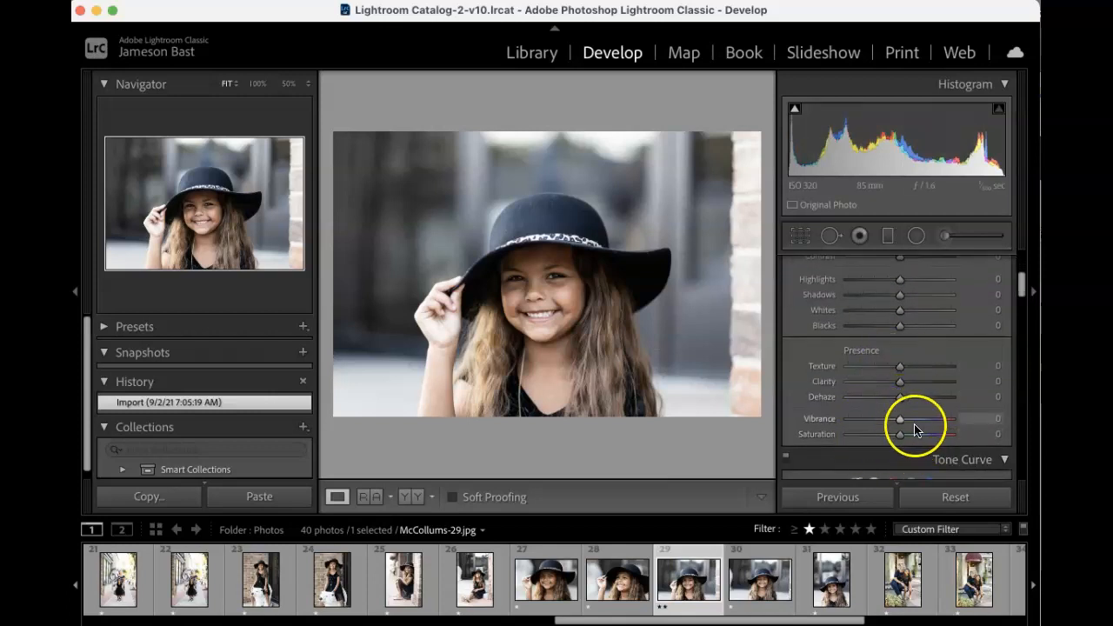
scroll(922, 430, "up", 5)
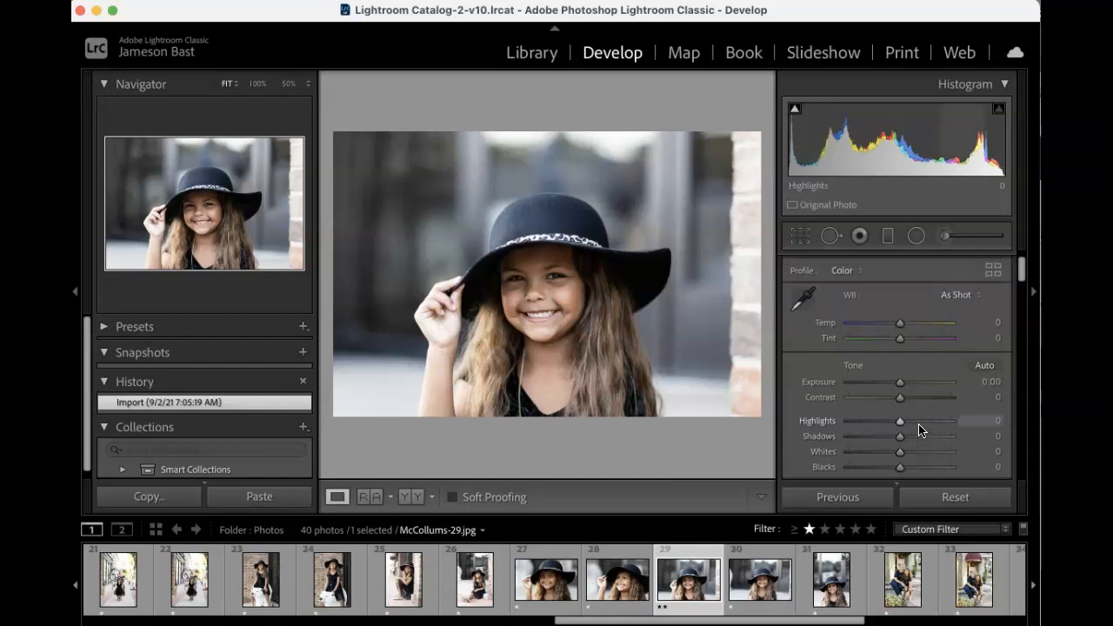
scroll(920, 430, "down", 1)
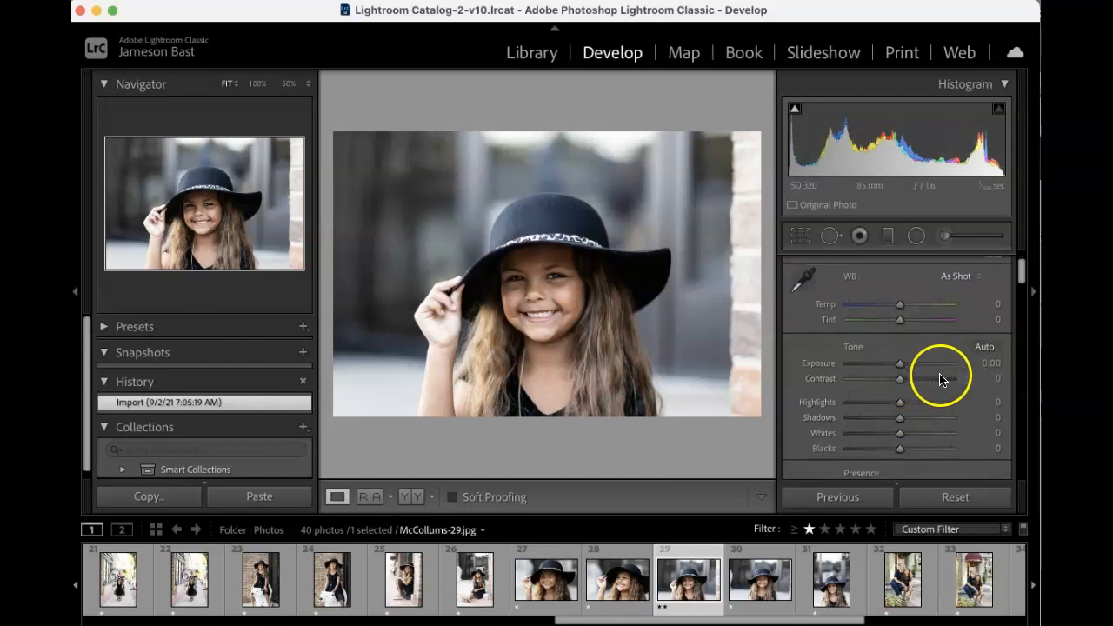
scroll(905, 387, "up", 2)
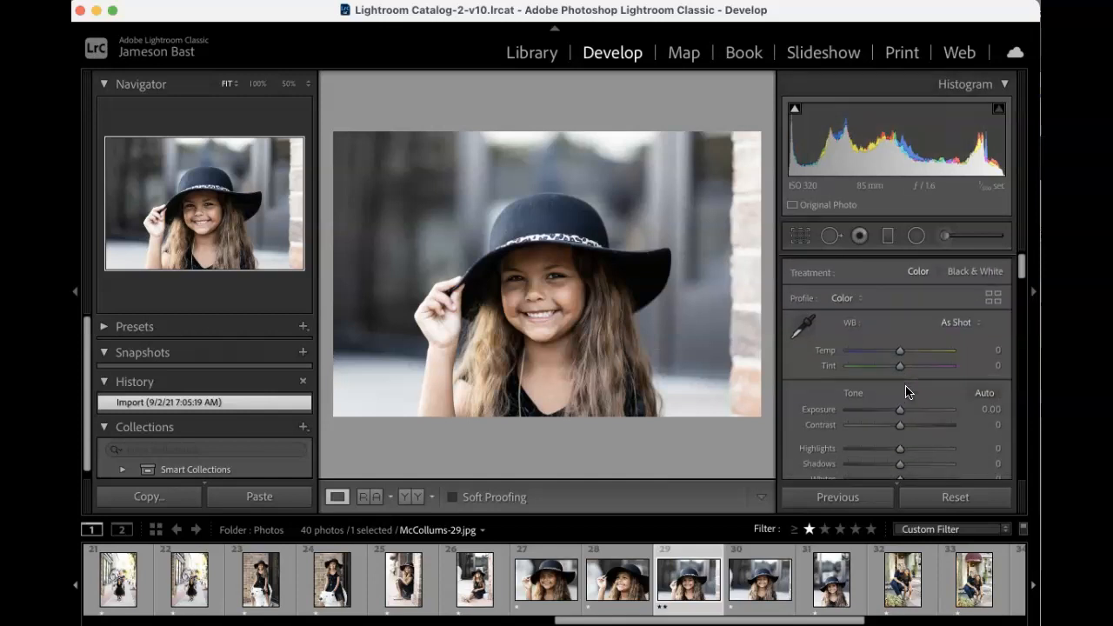
scroll(906, 392, "down", 9)
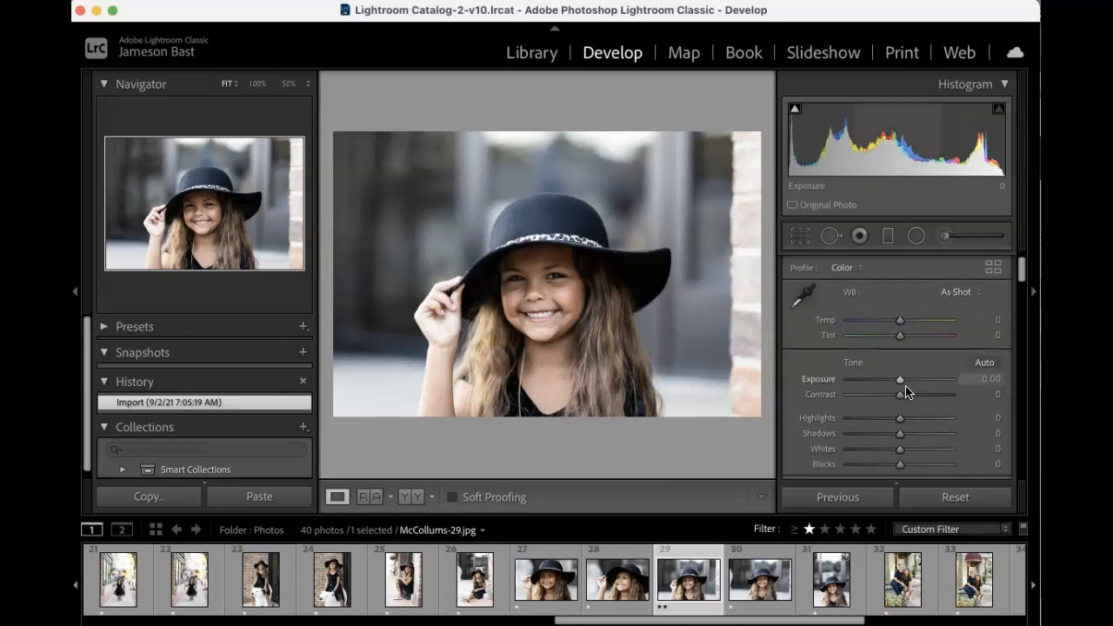
scroll(906, 391, "down", 15)
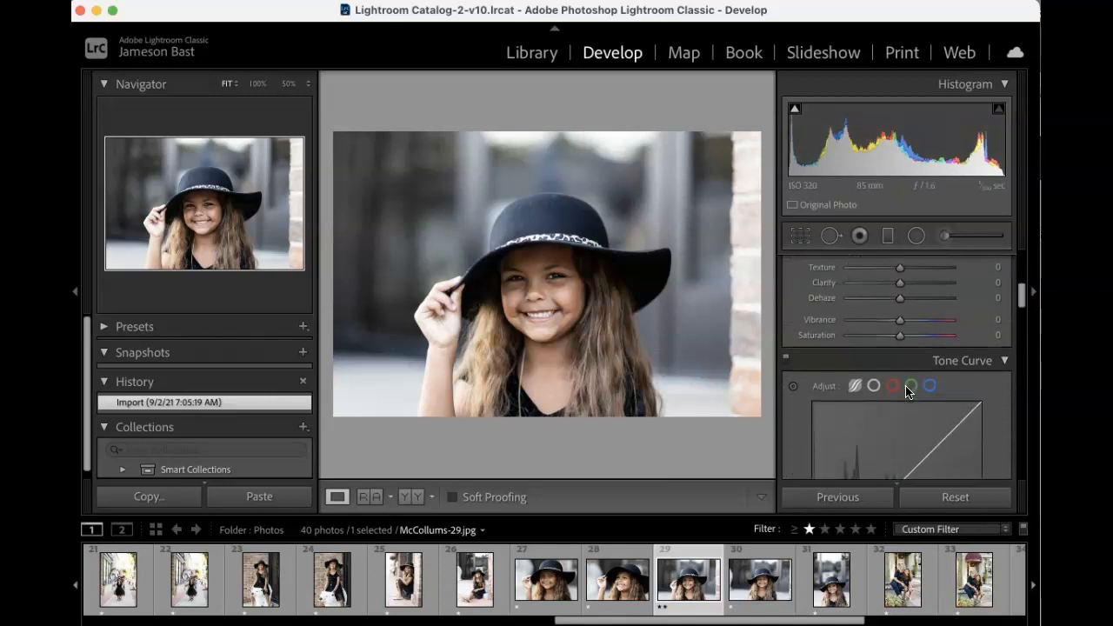
scroll(905, 391, "down", 10)
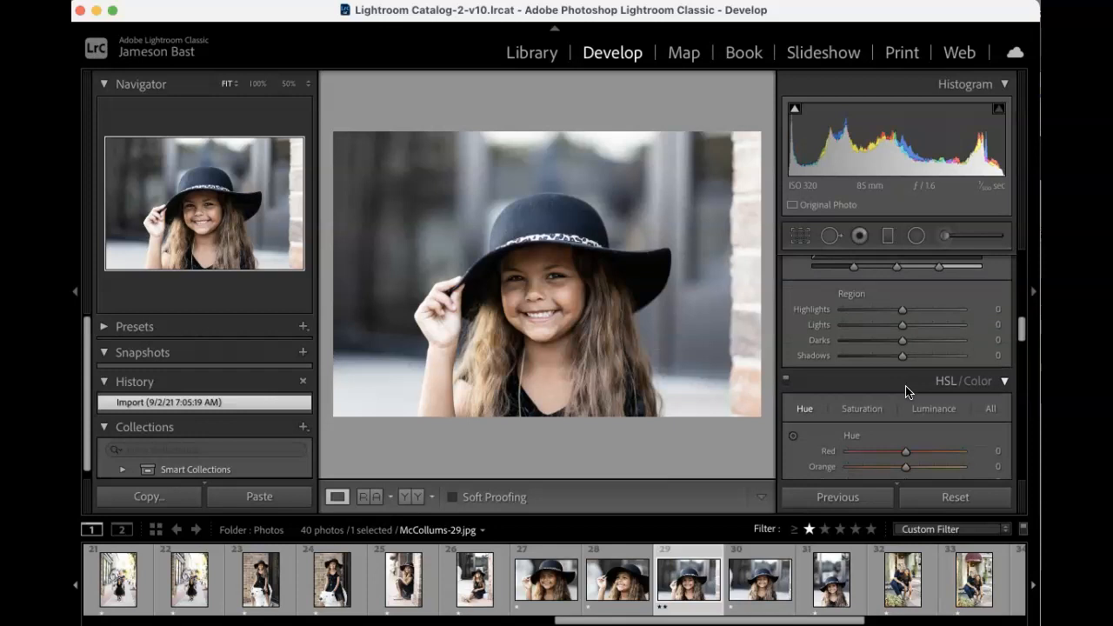
scroll(905, 391, "down", 1)
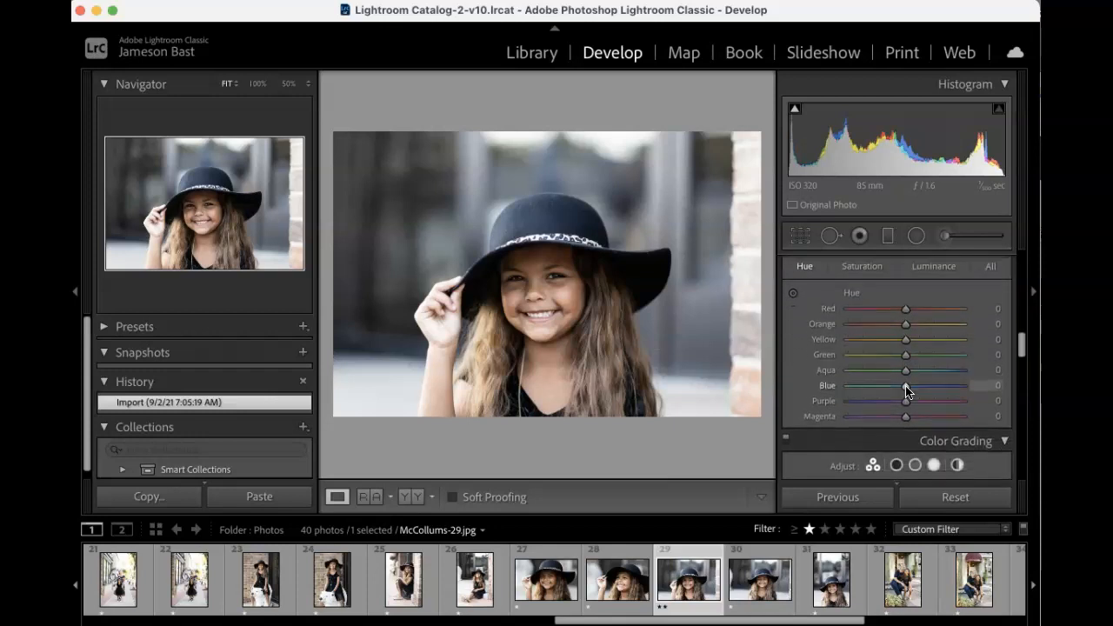
scroll(844, 407, "down", 5)
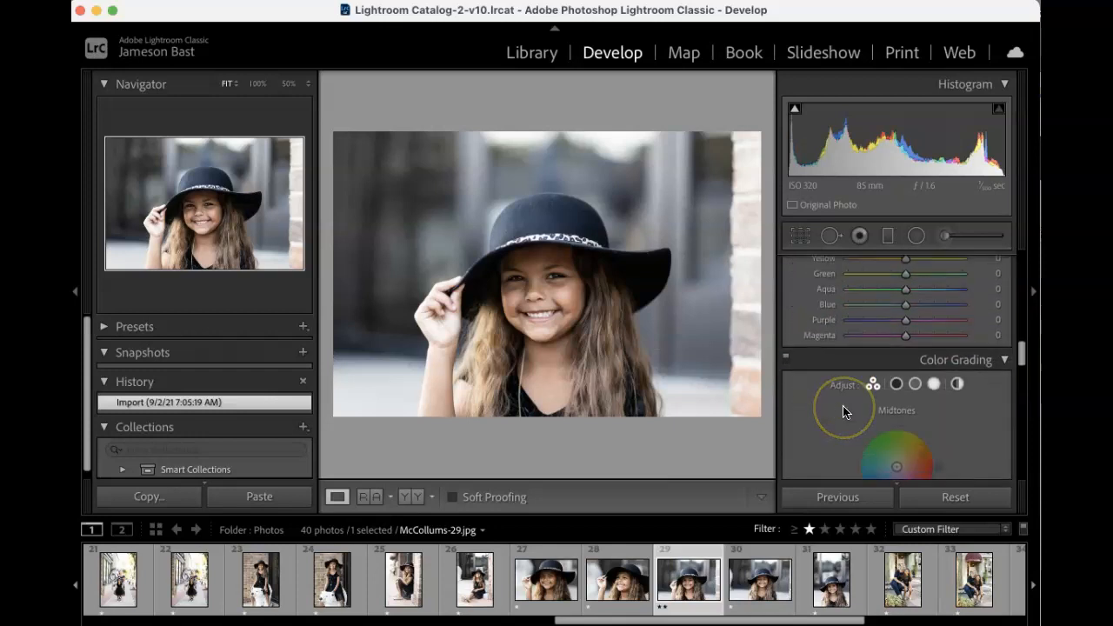
scroll(843, 412, "down", 5)
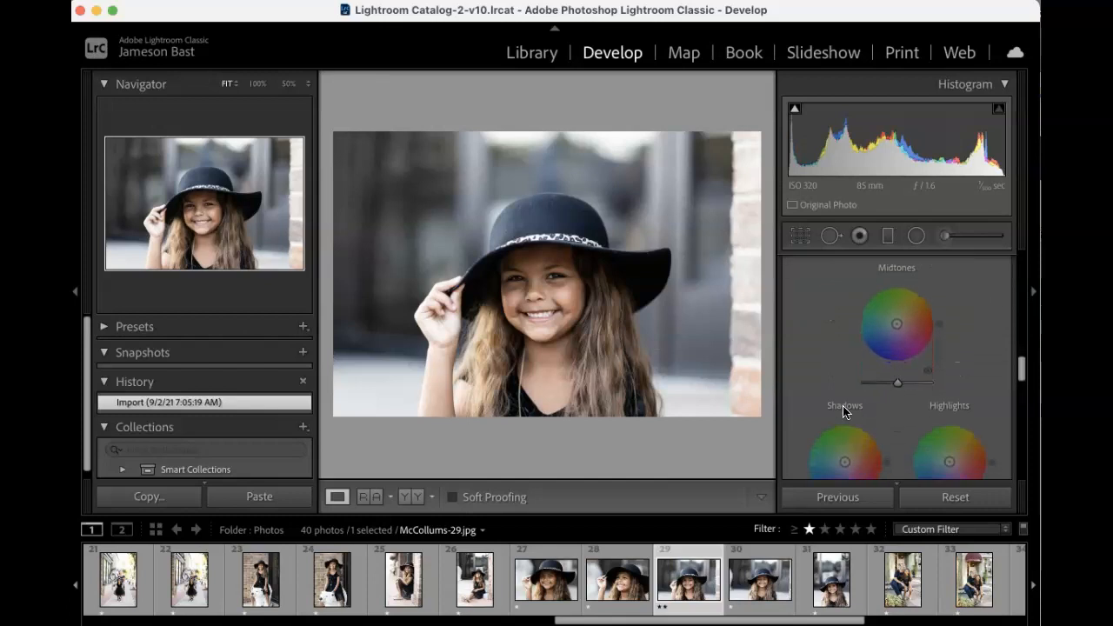
Tint the photo's midtones blue in Color Grading, with hue 237 and saturation 54
scroll(843, 409, "up", 4)
scroll(843, 405, "down", 1)
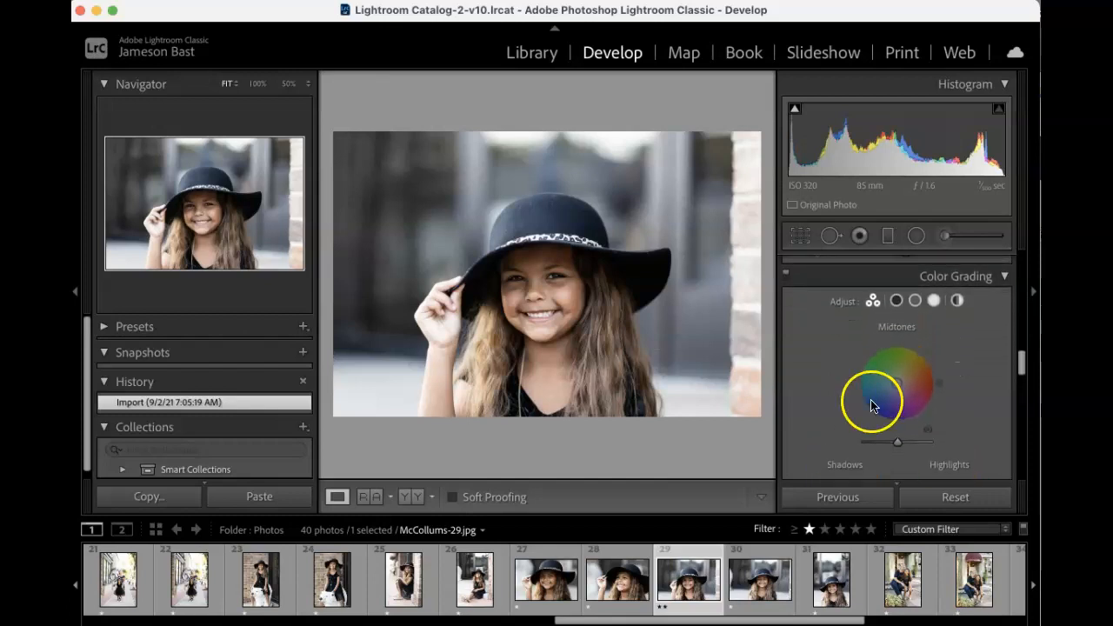
mouse_move(894, 388)
left_mouse_down()
mouse_move(886, 383)
mouse_move(886, 399)
left_mouse_up()
Examine the shadow and highlight color wheels and the Detail, Lens Corrections, Transform, Effects and Calibration sections
scroll(892, 400, "down", 3)
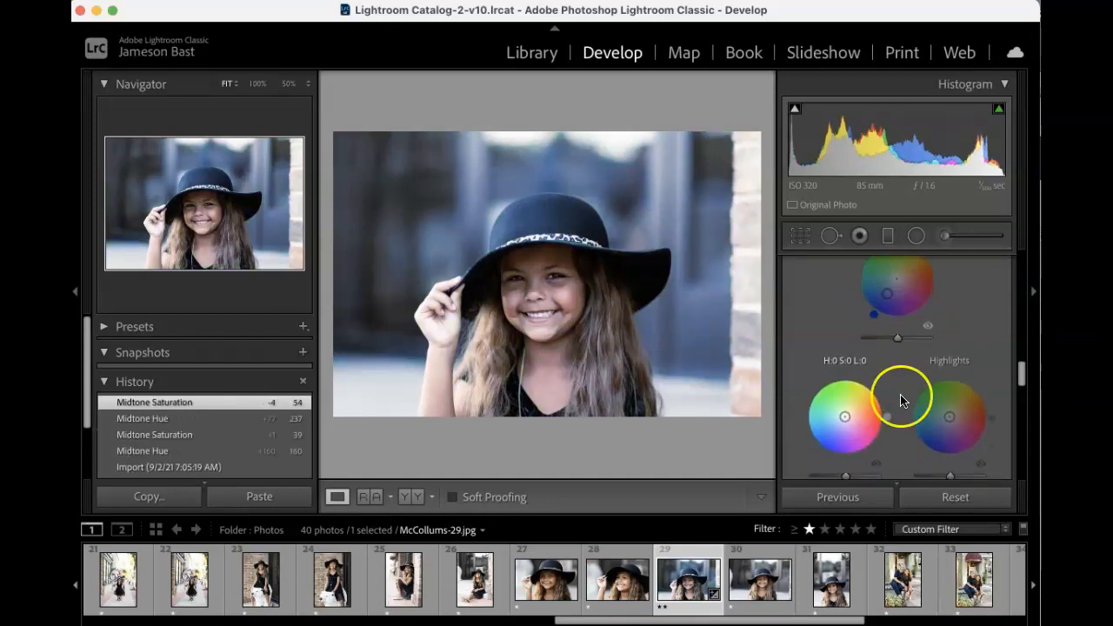
scroll(977, 366, "up", 2)
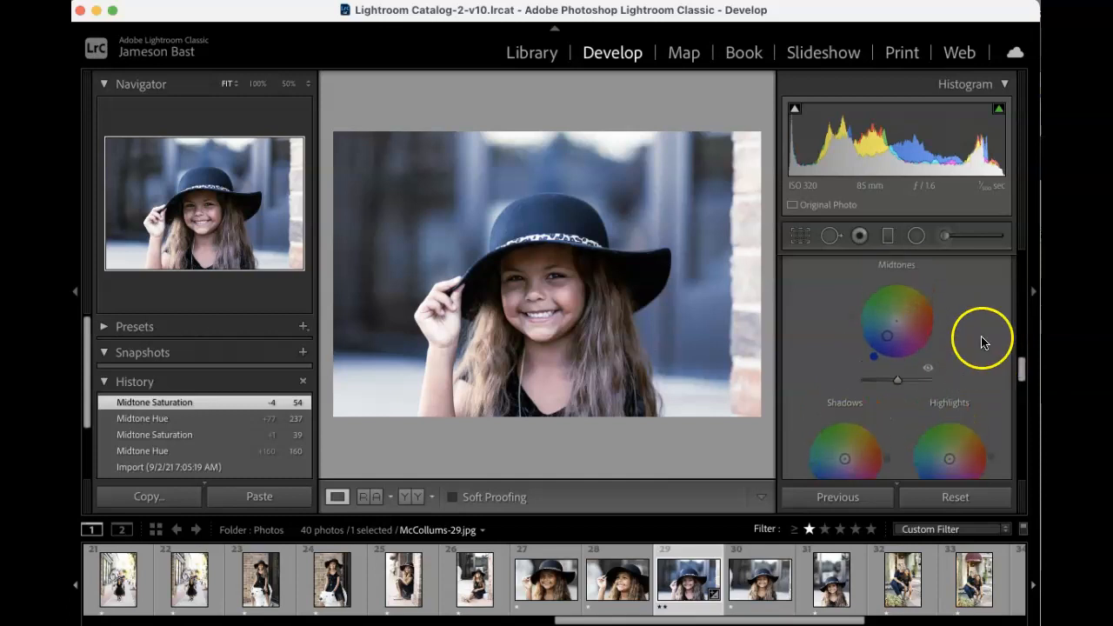
scroll(966, 383, "down", 3)
scroll(970, 370, "down", 6)
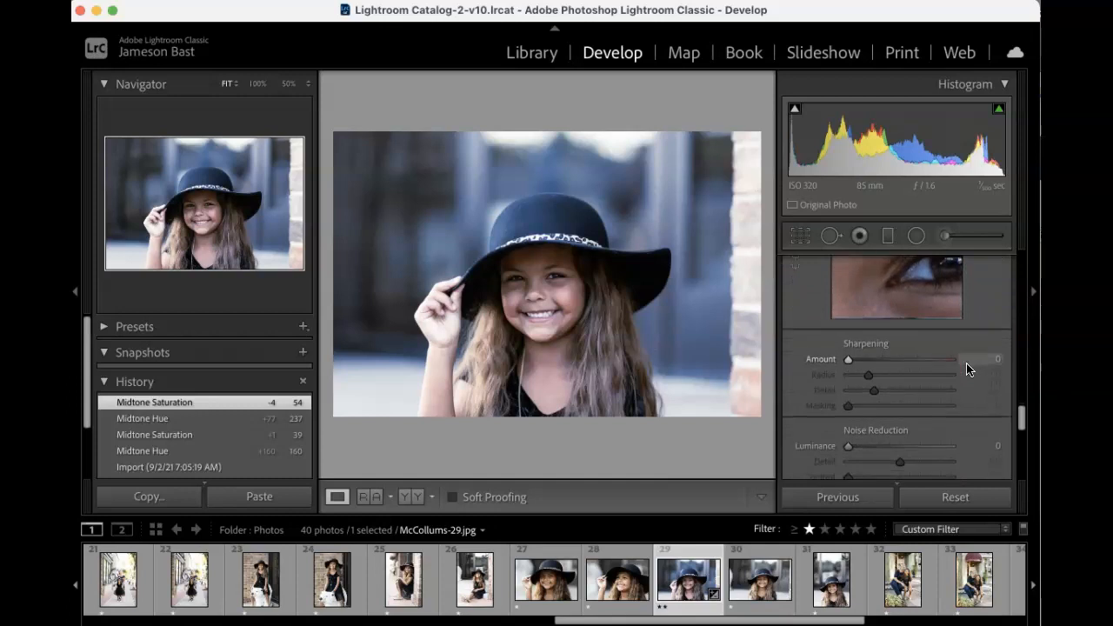
scroll(952, 391, "down", 2)
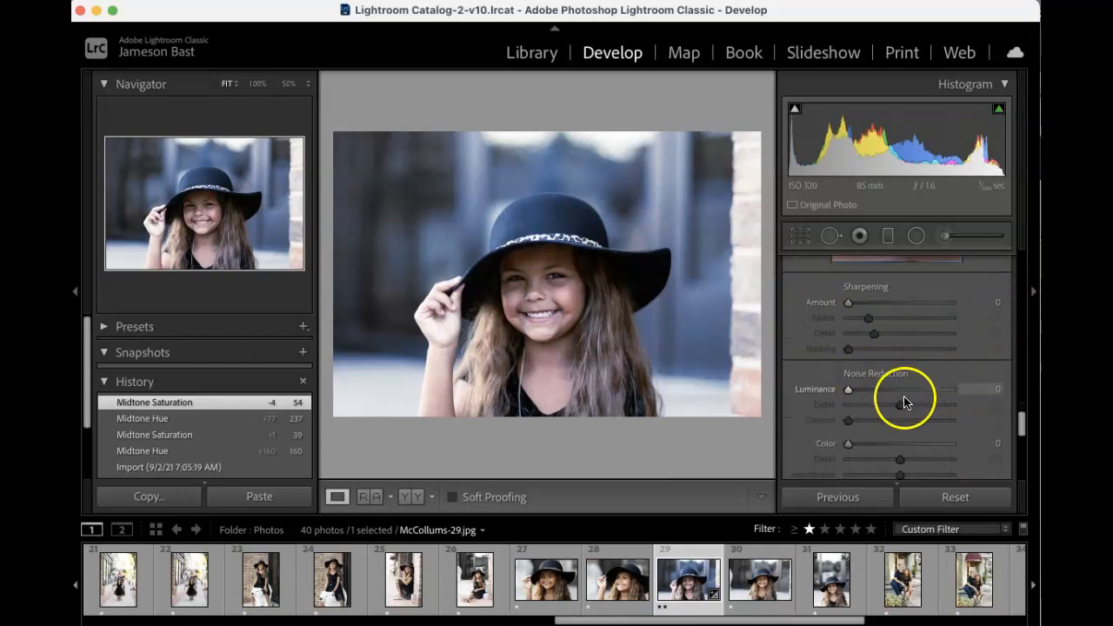
scroll(932, 428, "down", 3)
scroll(931, 429, "down", 6)
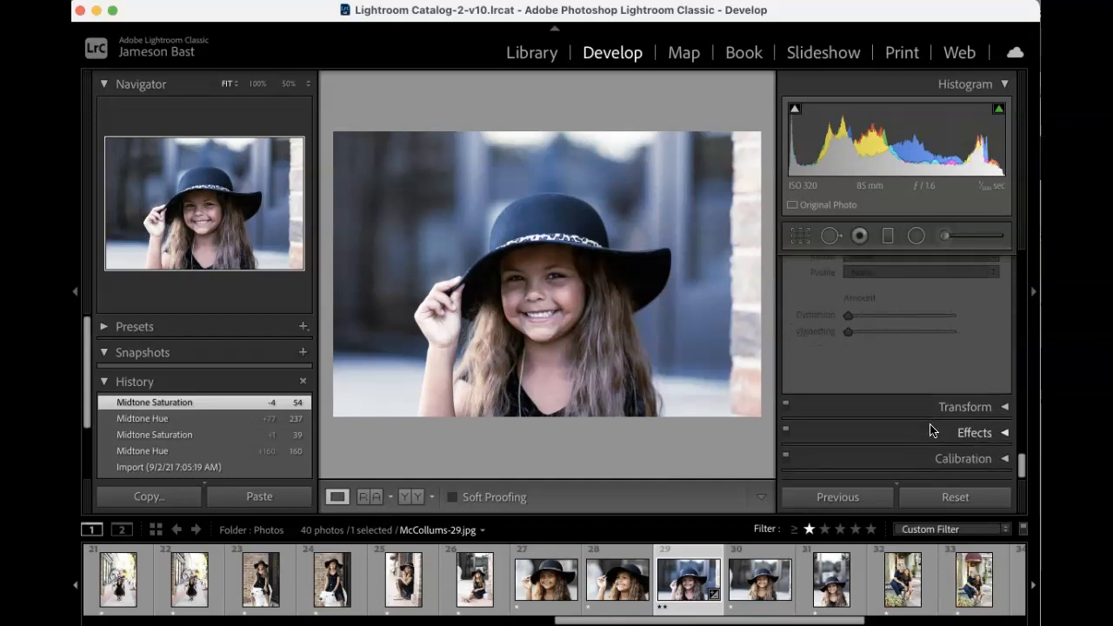
left_click(949, 385)
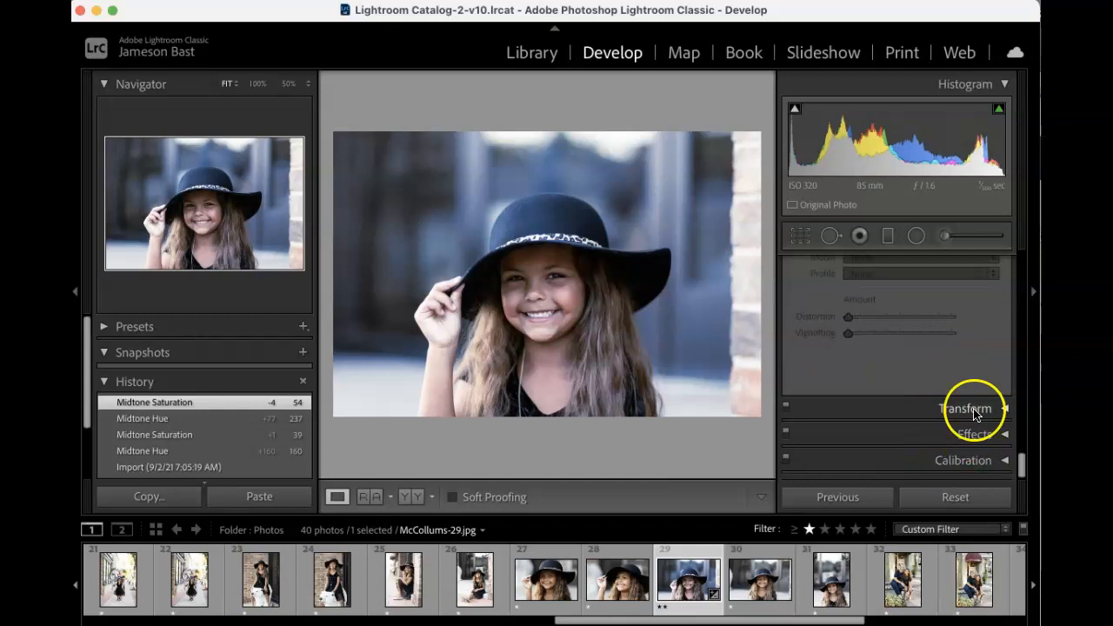
scroll(972, 394, "up", 6)
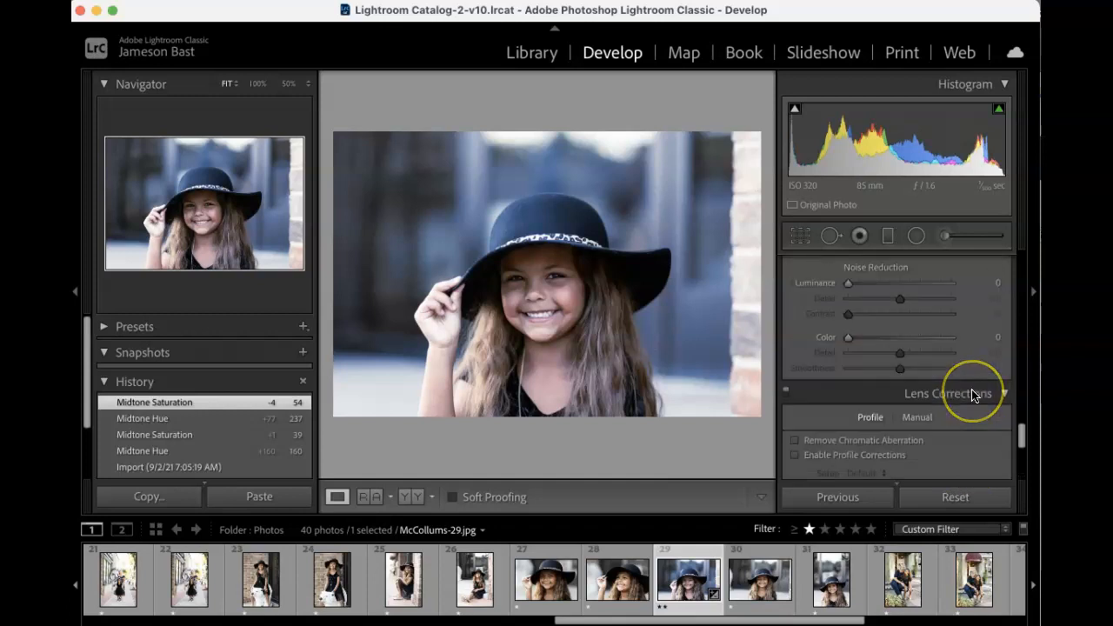
scroll(972, 394, "up", 8)
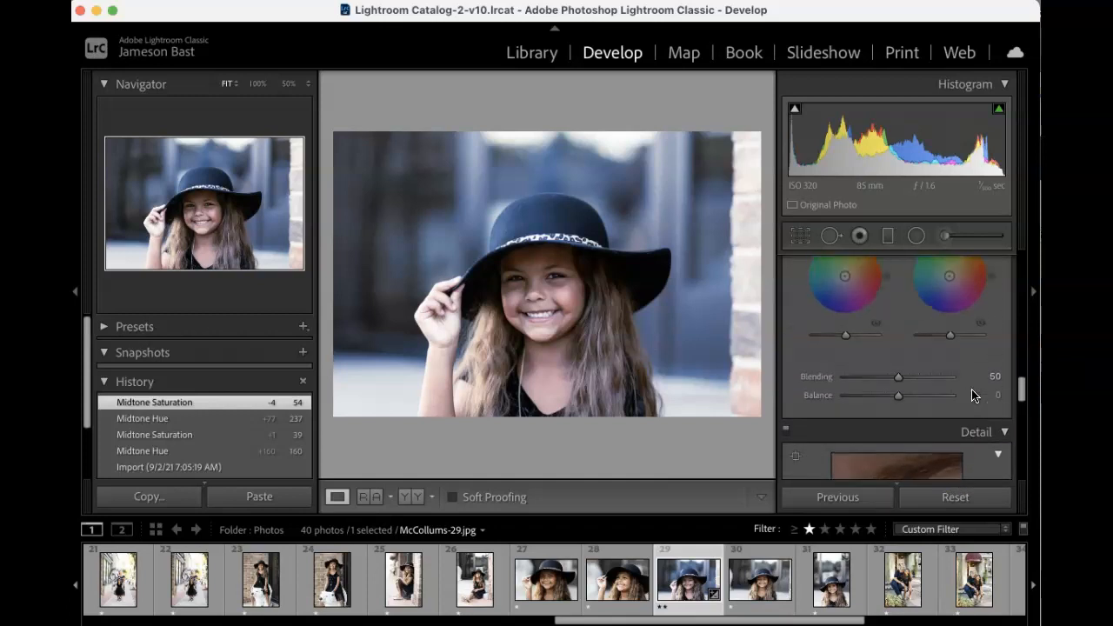
scroll(973, 394, "up", 10)
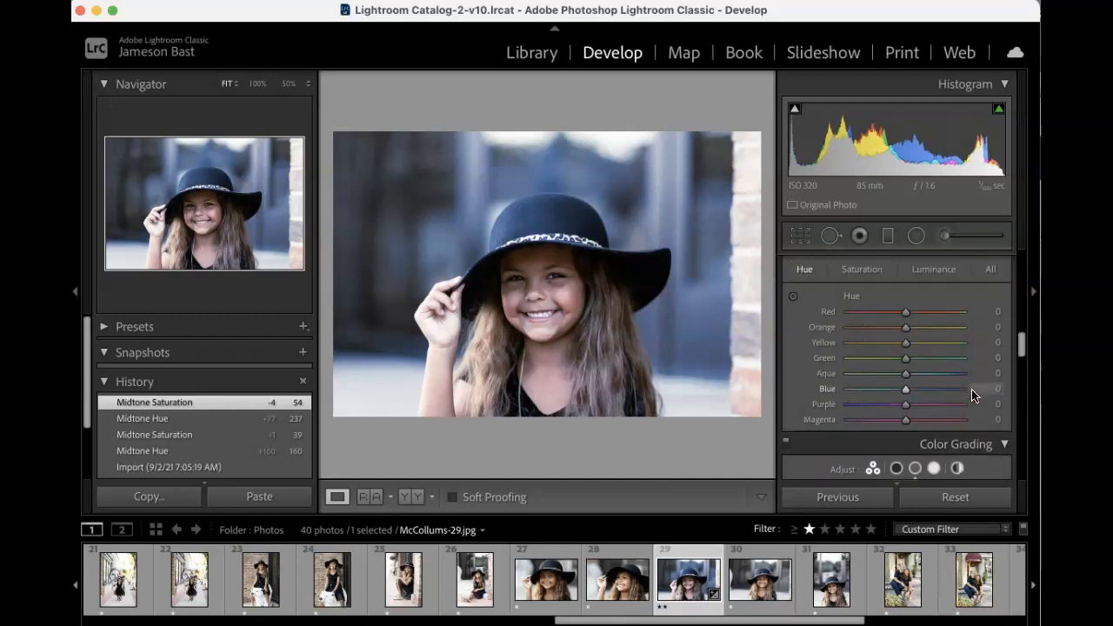
scroll(972, 394, "up", 4)
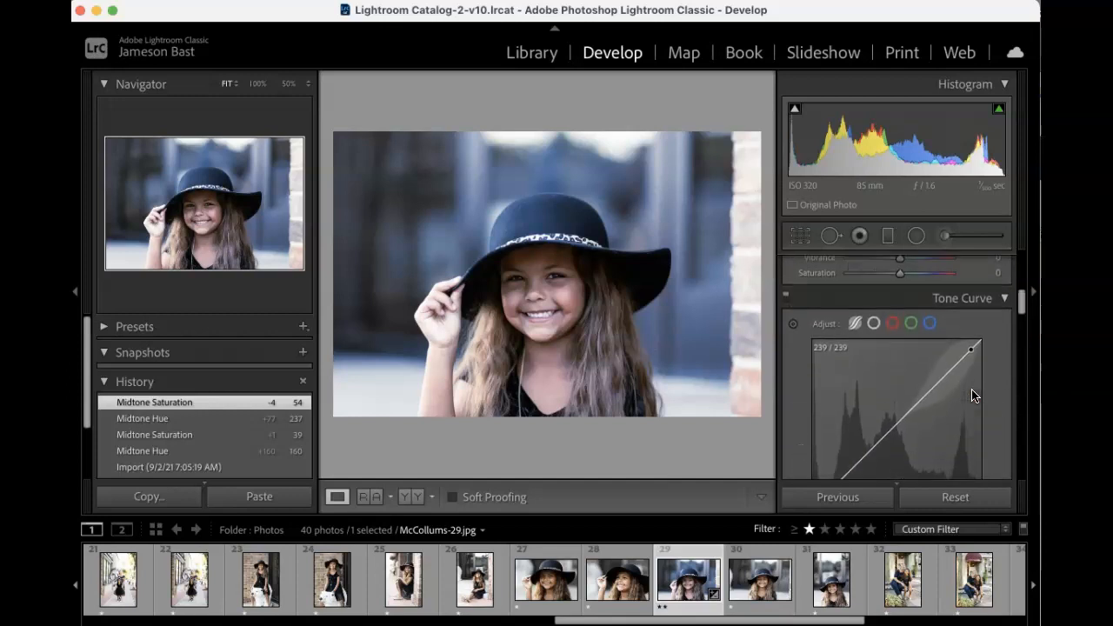
Open the develop presets and expand the B&W, Creative and Color preset groups
left_click(103, 328)
scroll(139, 387, "down", 3)
left_click(132, 391)
scroll(132, 392, "down", 2)
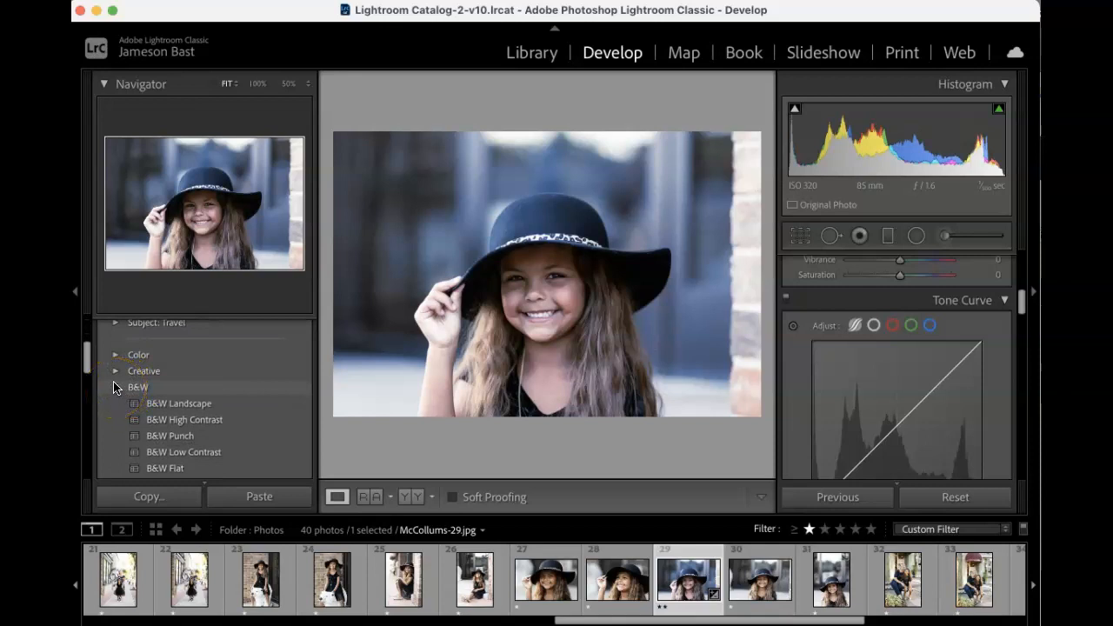
left_click(113, 372)
left_click(114, 355)
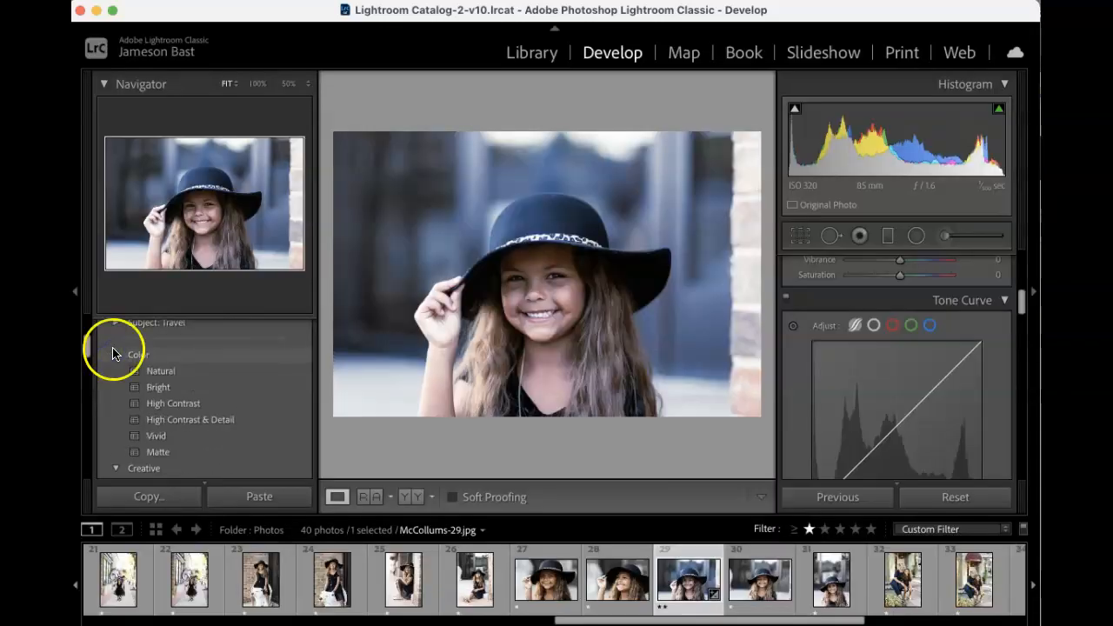
Expand the Style: Vintage, Style: Futuristic and Style: Cinematic preset groups
scroll(113, 354, "up", 3)
left_click(114, 343)
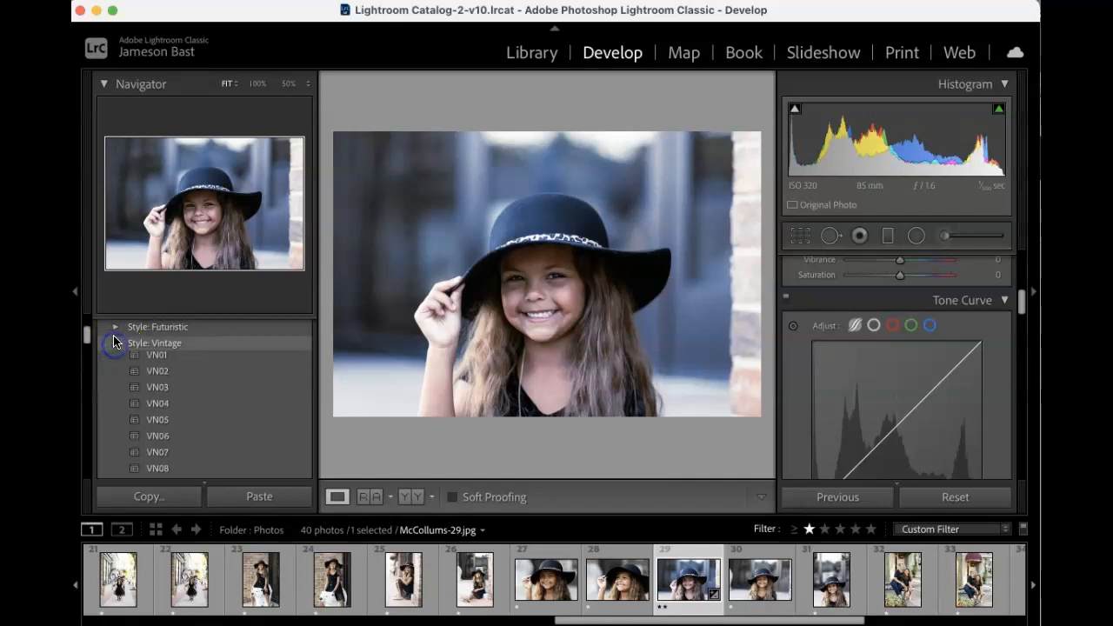
left_click(113, 327)
scroll(112, 325, "up", 1)
left_click(114, 357)
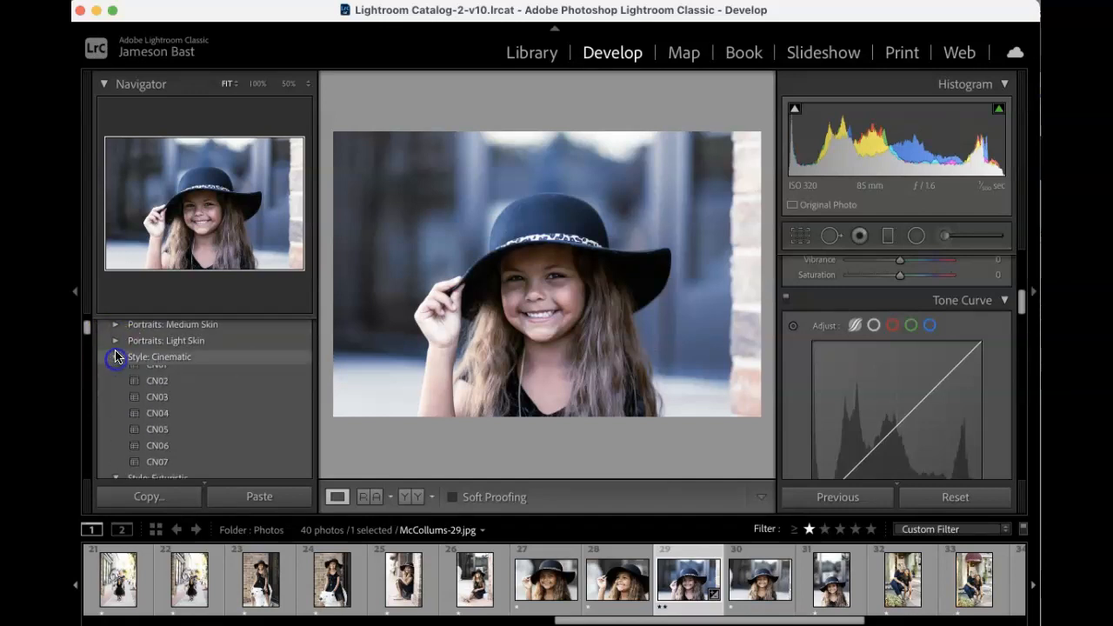
Expand the portrait preset groups for Light Skin, Medium Skin and Deep Skin
left_click(114, 341)
left_click(113, 323)
scroll(128, 346, "up", 1)
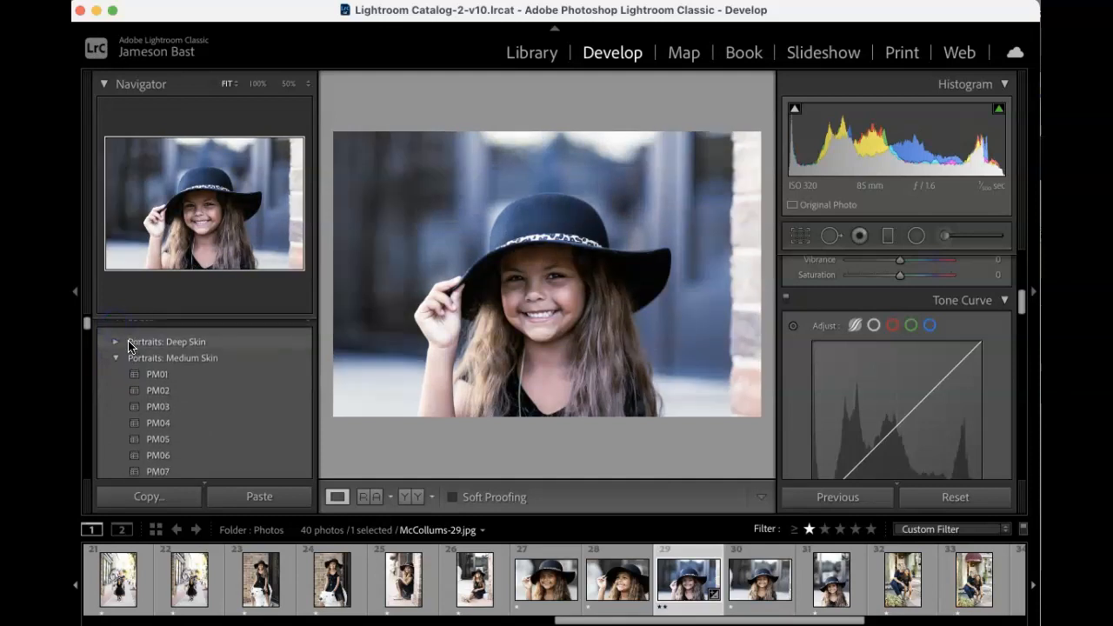
scroll(129, 346, "up", 1)
left_click(116, 351)
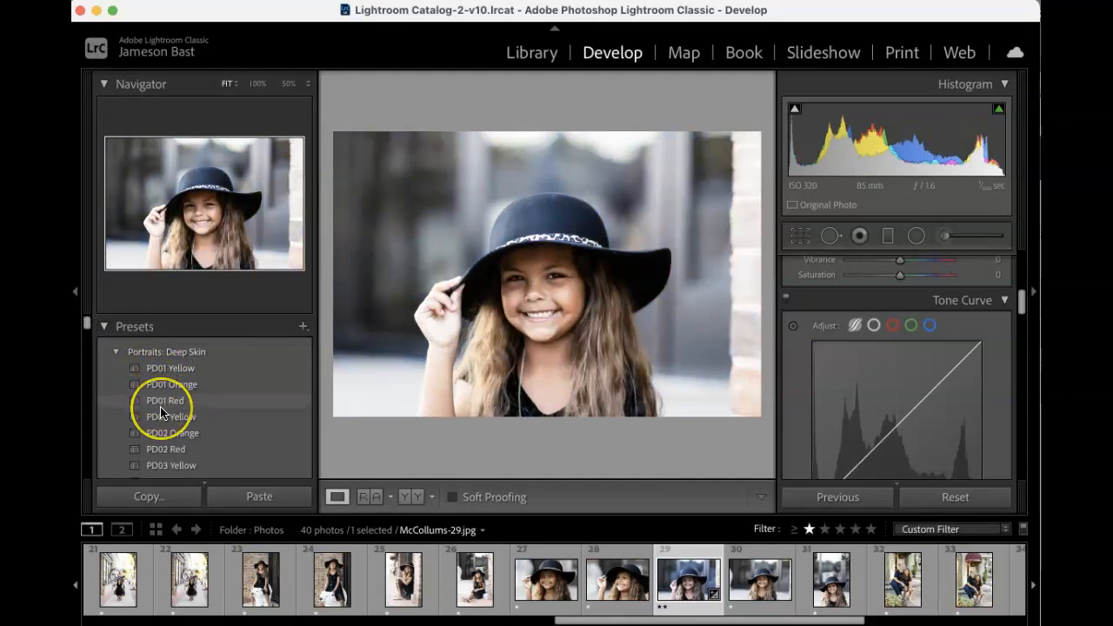
Preview the Deep Skin and Medium Skin portrait presets on the photo and apply PM10 from Portraits: Medium Skin
scroll(160, 406, "down", 6)
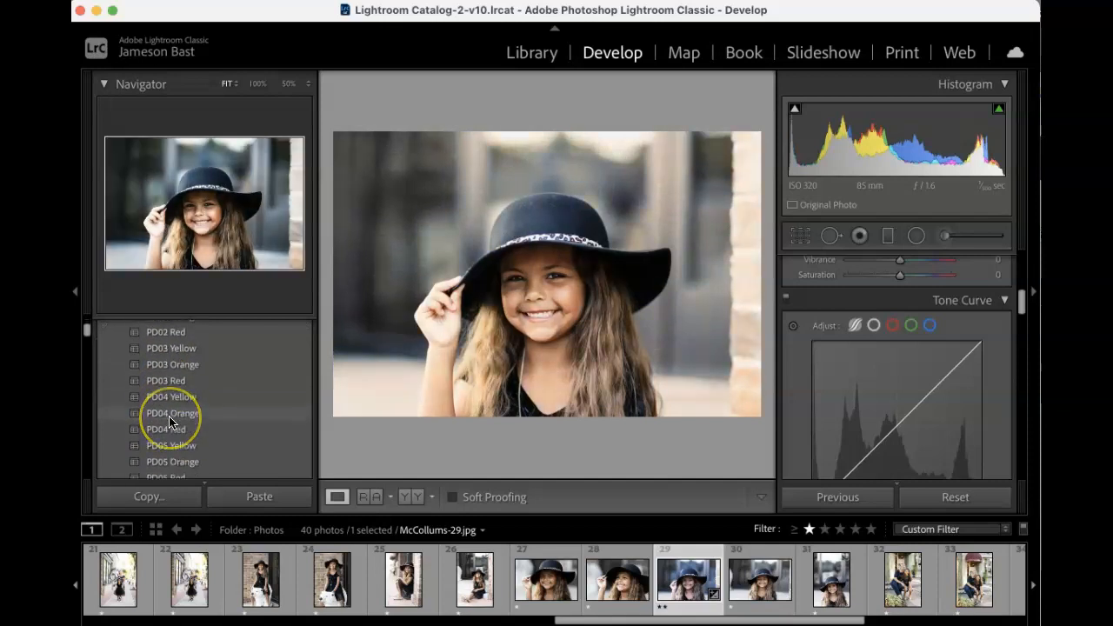
scroll(171, 423, "down", 2)
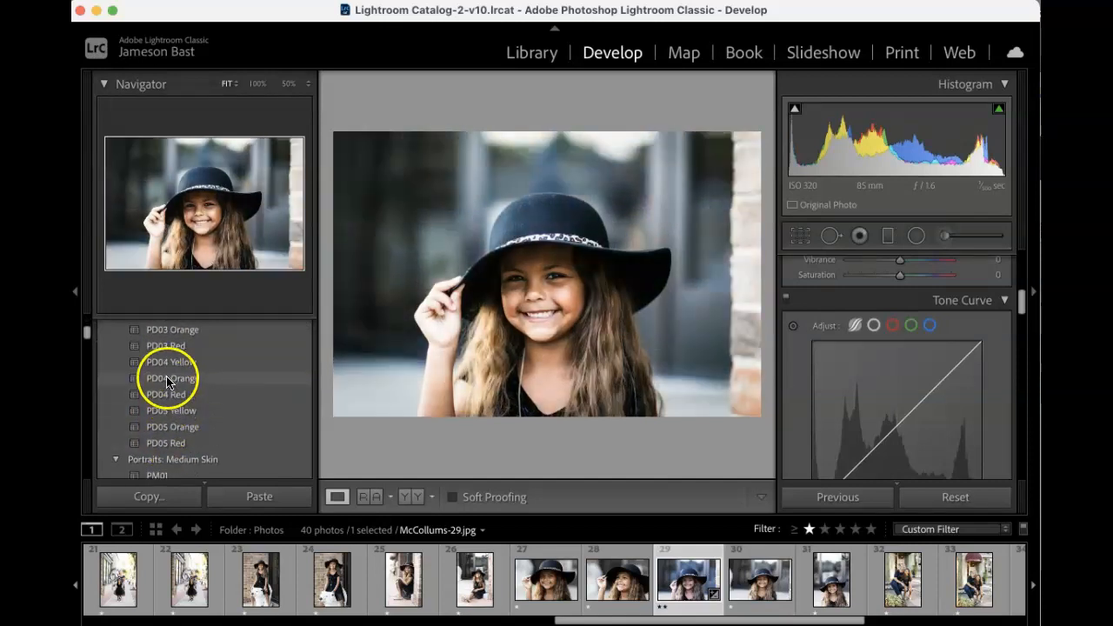
scroll(168, 435, "down", 3)
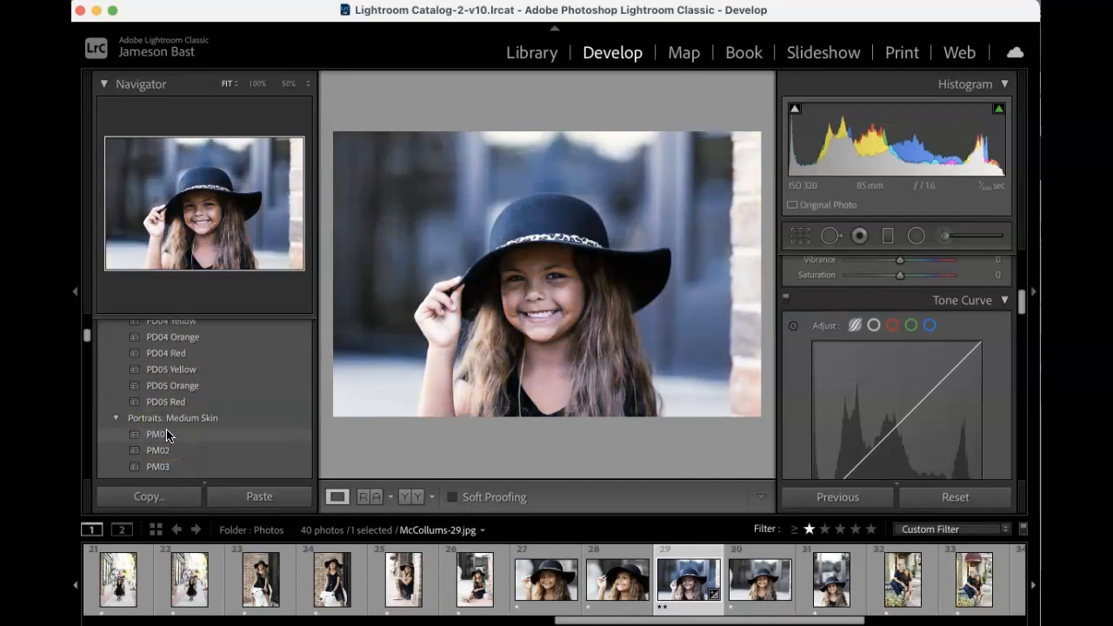
scroll(161, 431, "down", 2)
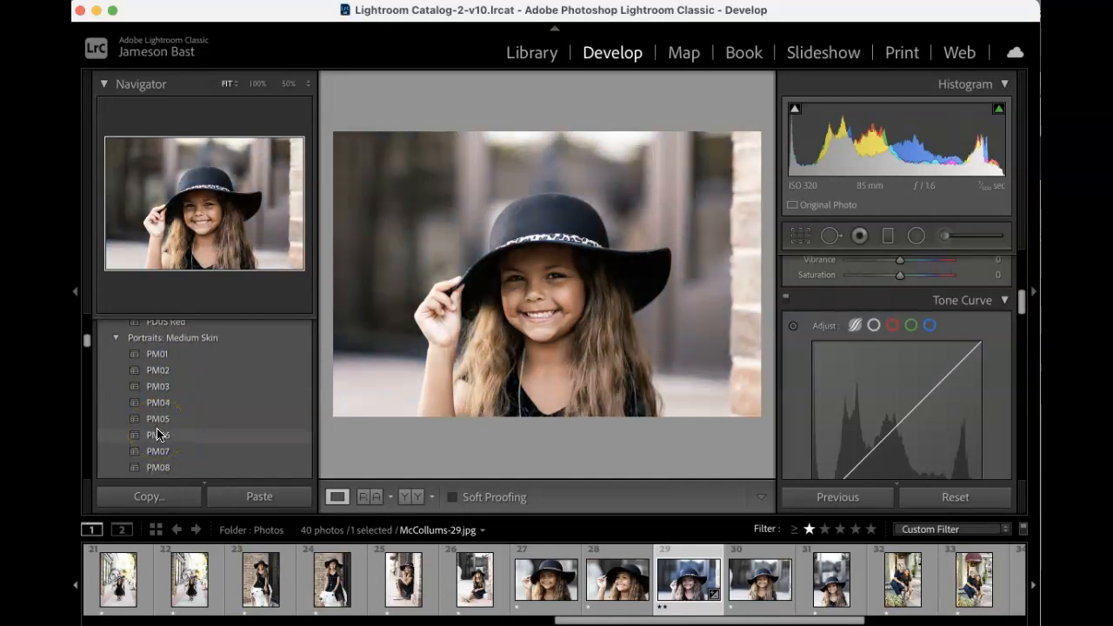
scroll(158, 435, "down", 6)
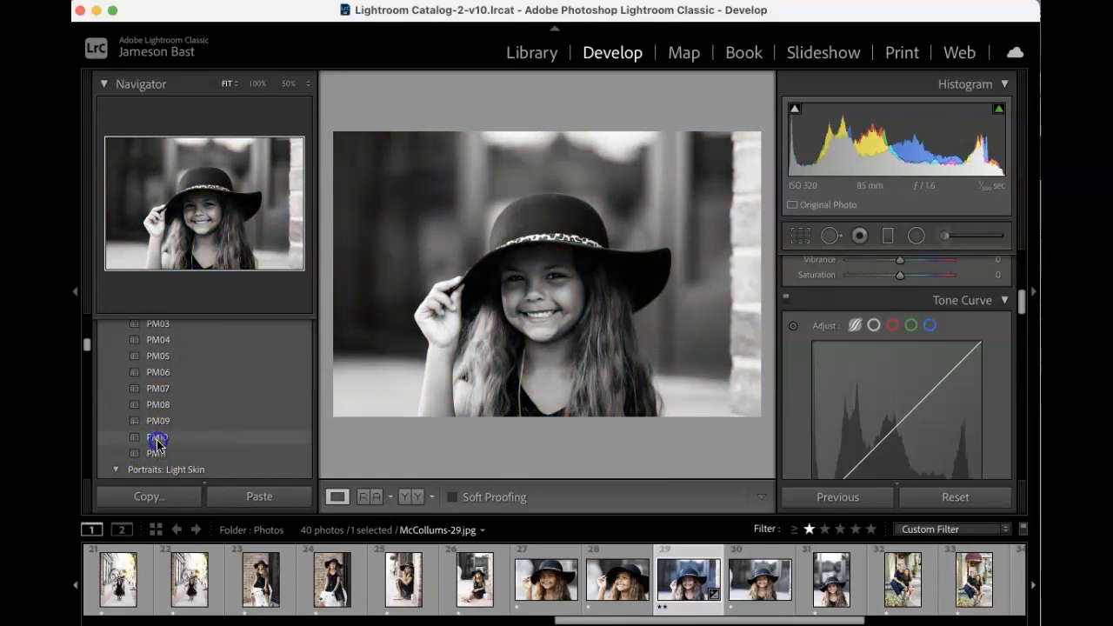
left_click(157, 441)
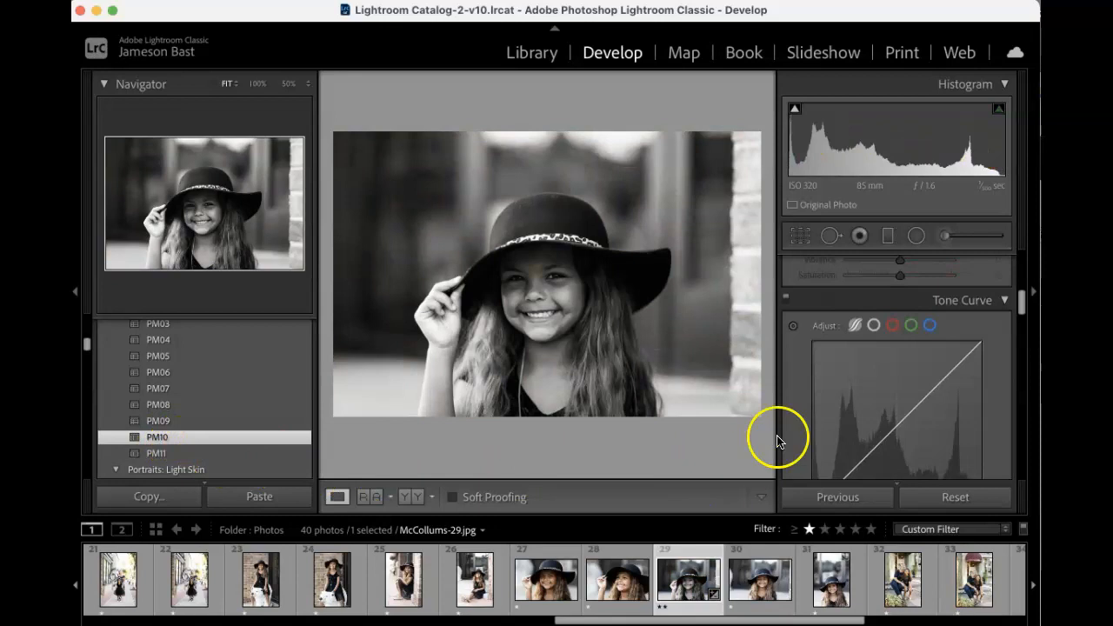
scroll(840, 365, "up", 8)
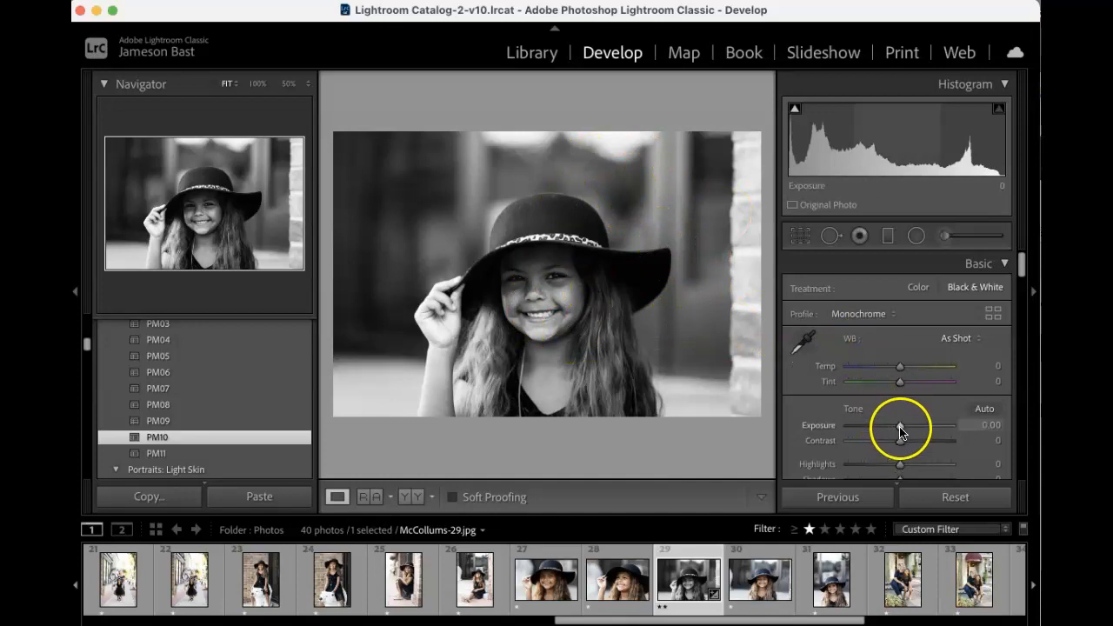
Preview the Style: Cinematic and Style: Vintage presets on the black-and-white portrait, and reset all its develop adjustments
scroll(924, 428, "down", 3)
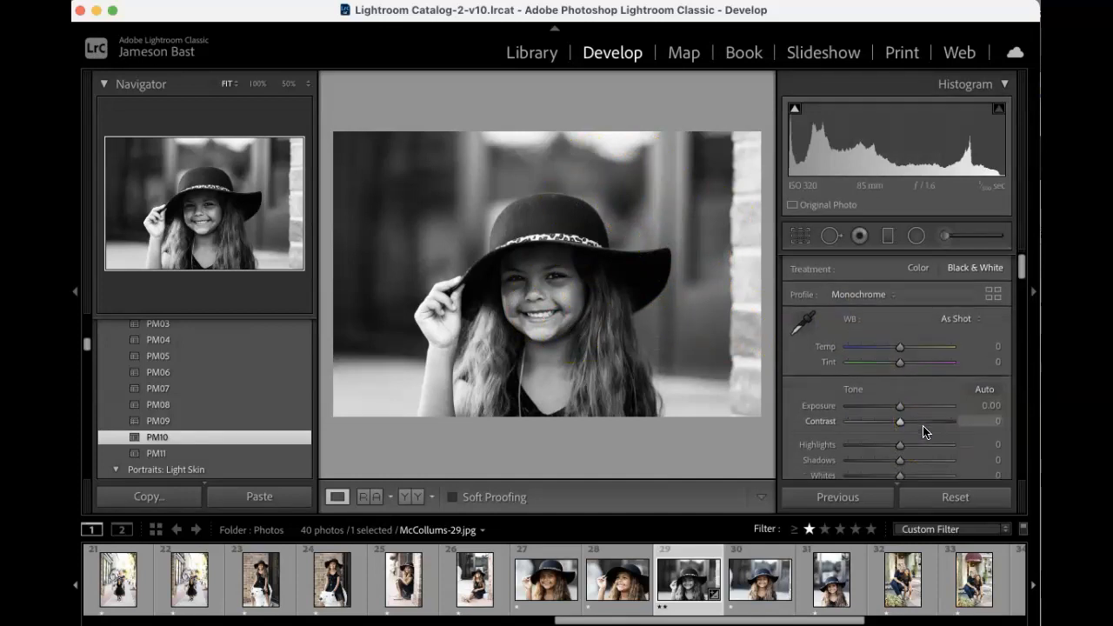
scroll(259, 418, "down", 12)
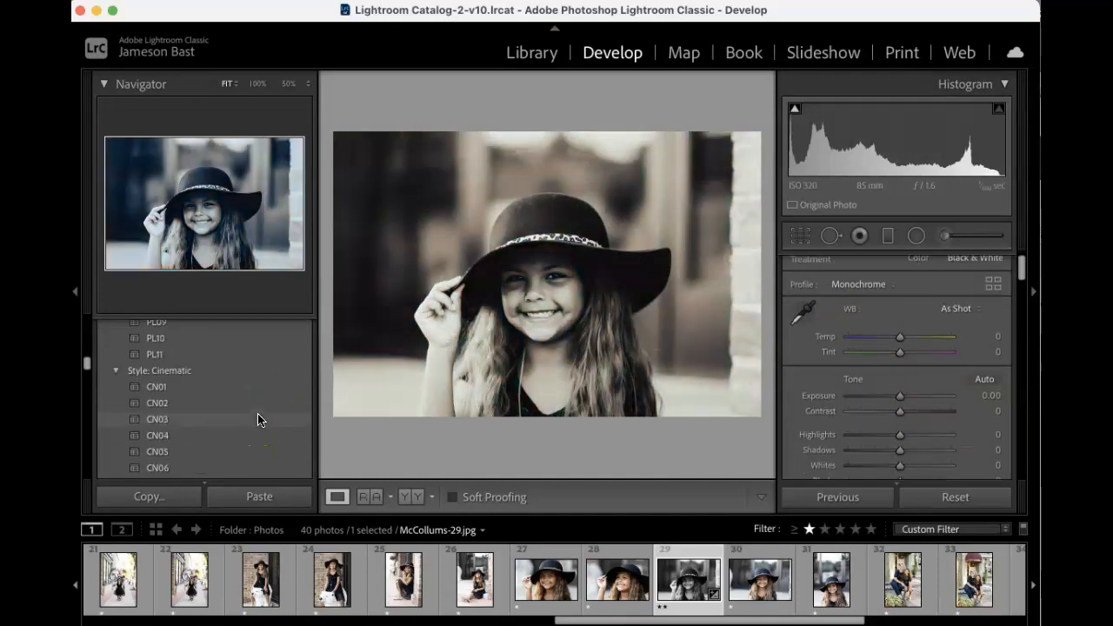
scroll(257, 420, "down", 8)
left_click(202, 385)
left_click(161, 425)
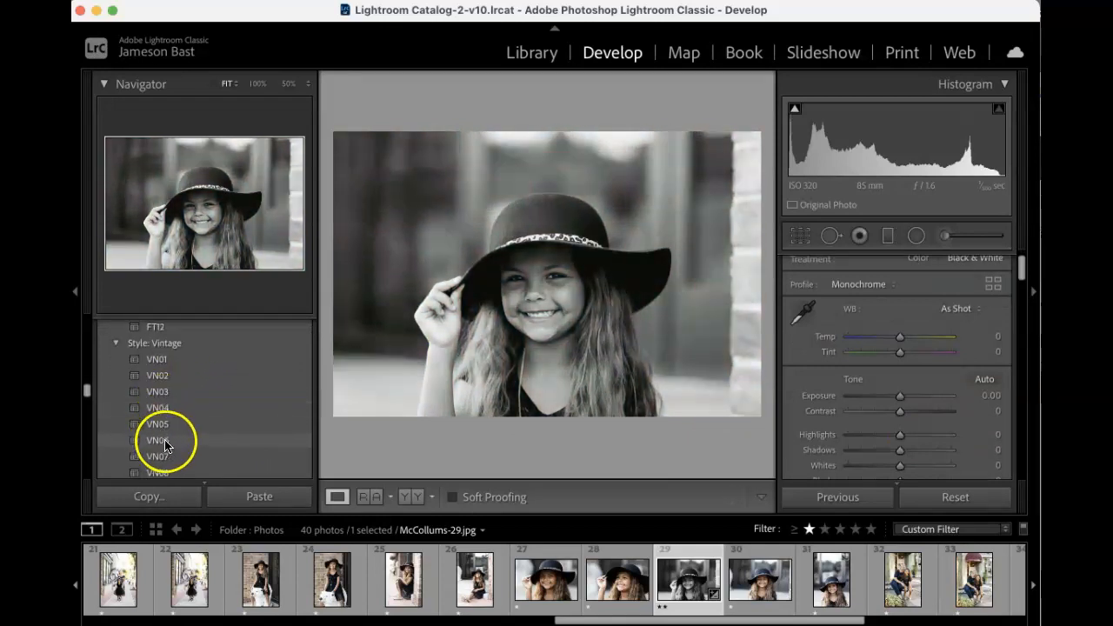
scroll(162, 448, "down", 2)
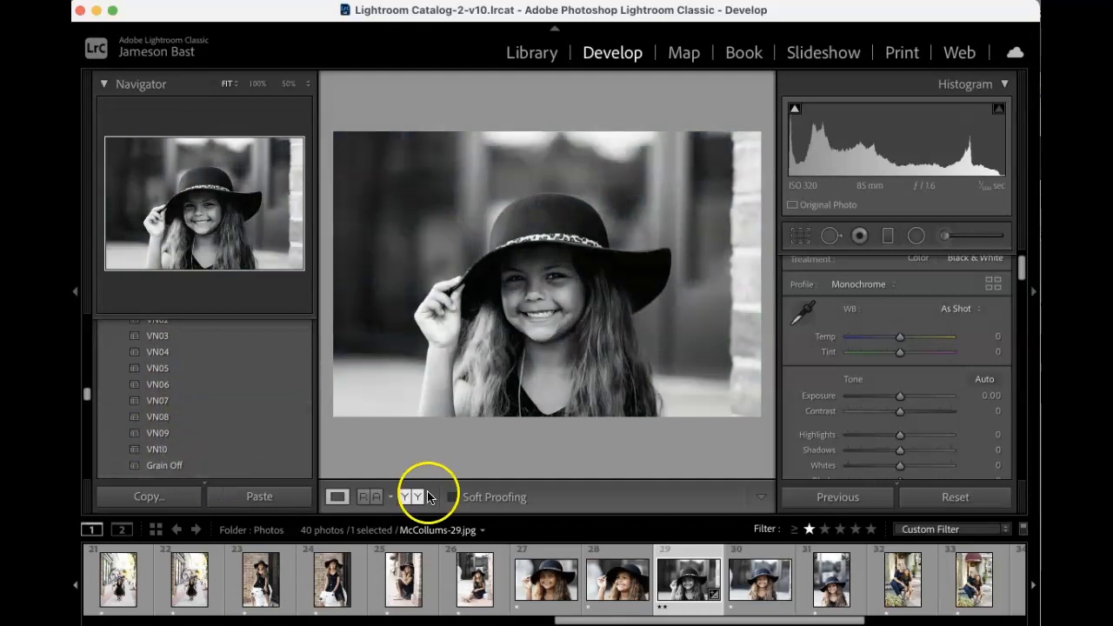
left_click(955, 497)
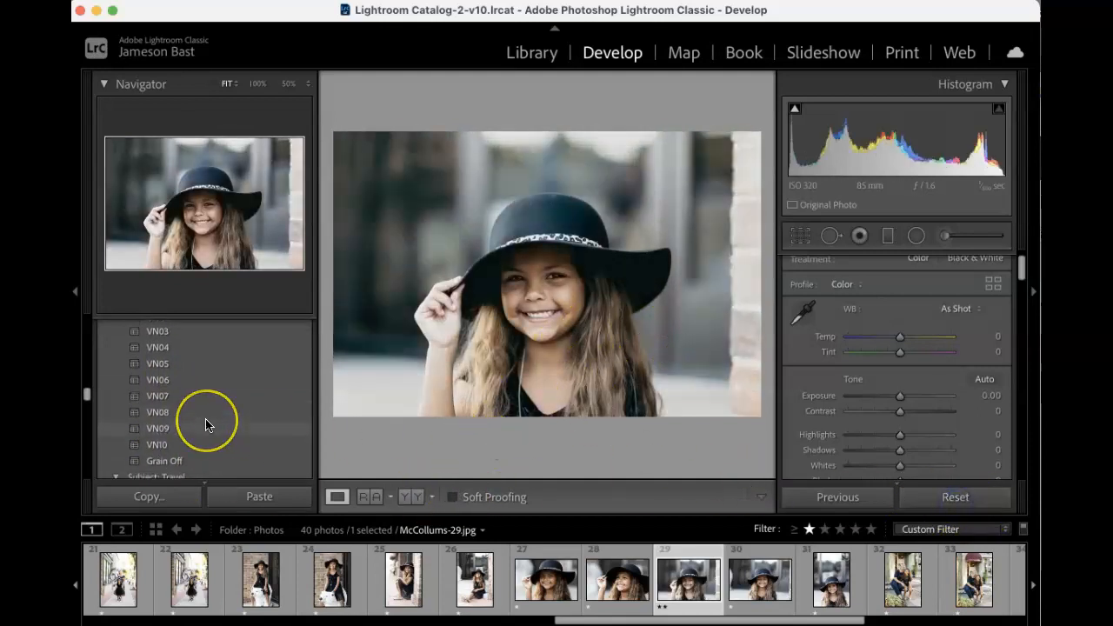
Apply the TR01 preset from Subject: Travel to the portrait and set Contrast to +15
scroll(209, 422, "down", 4)
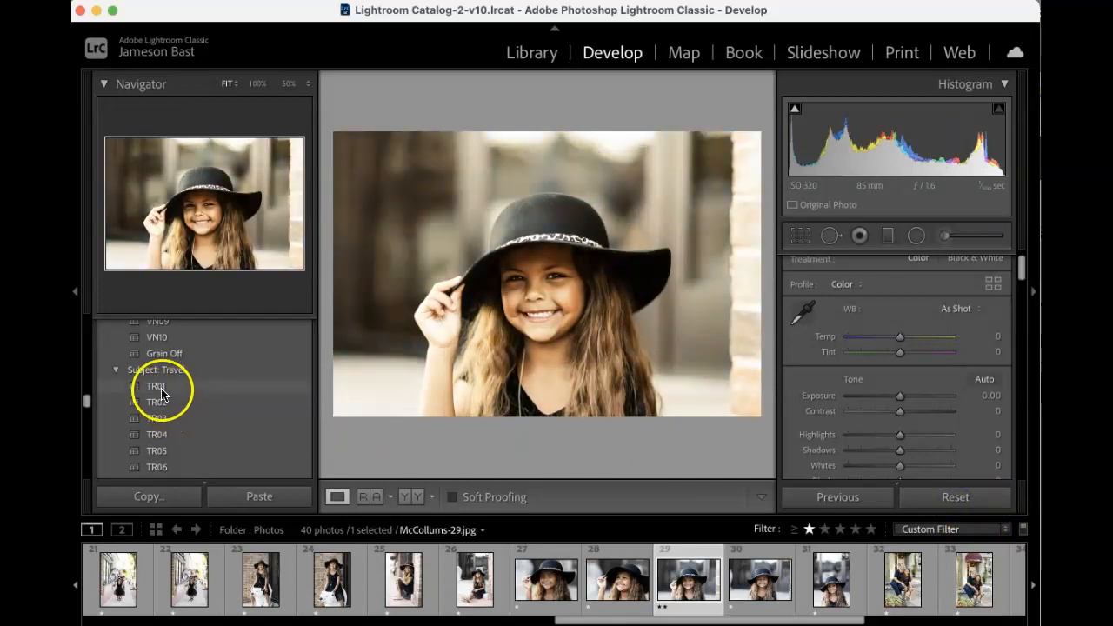
left_click(159, 387)
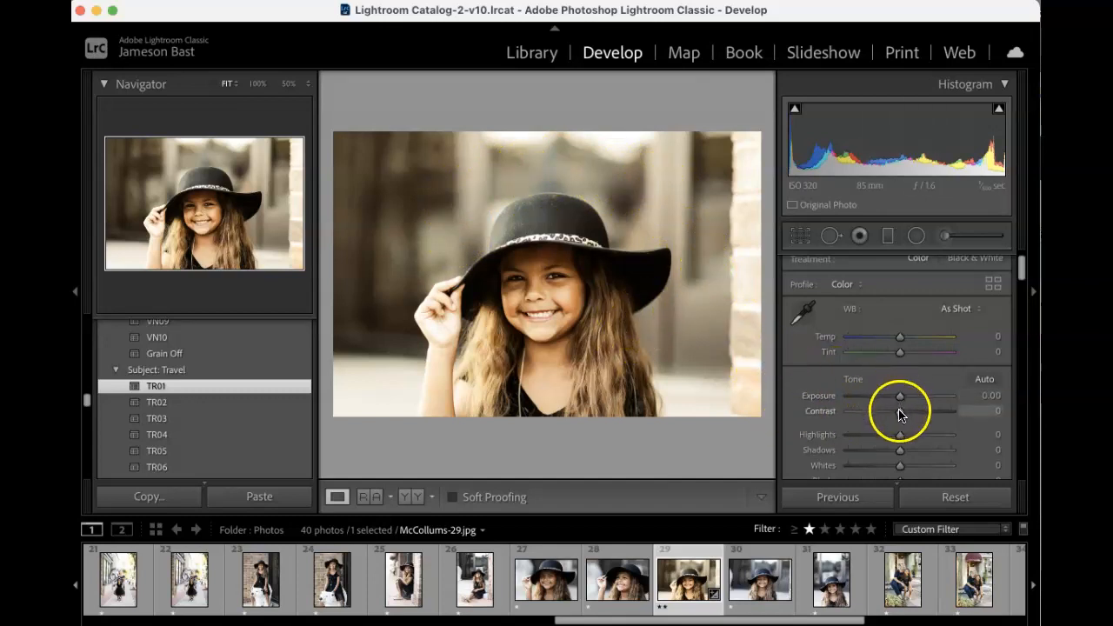
left_click_drag(904, 415, 903, 417)
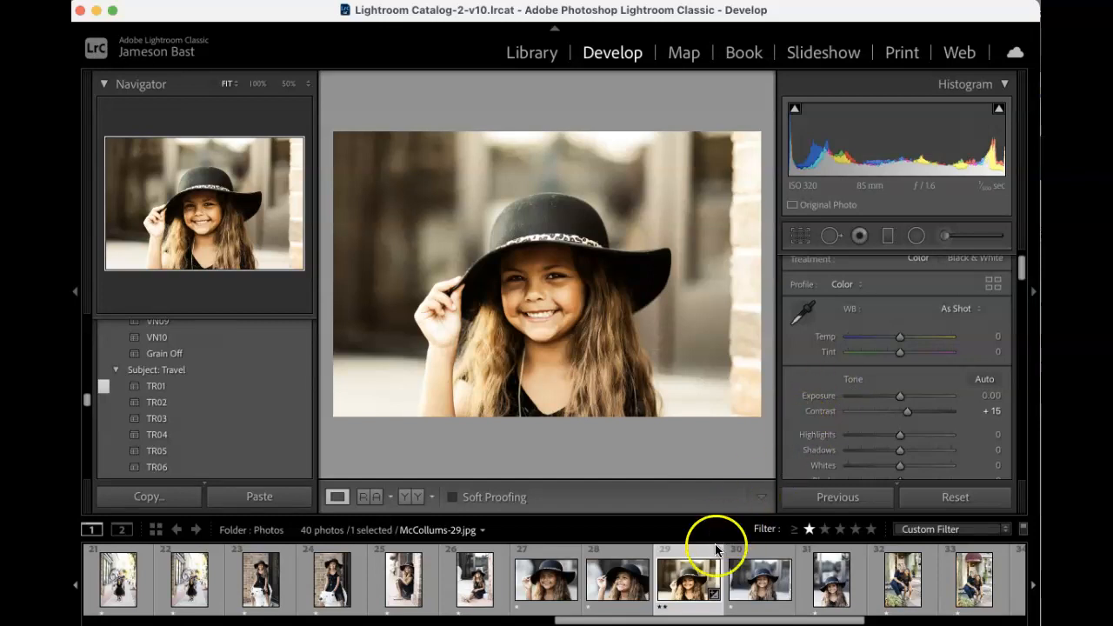
Open the export settings for the edited portrait, turn off file renaming and name the Desktop subfolder Edited
right_click(684, 583)
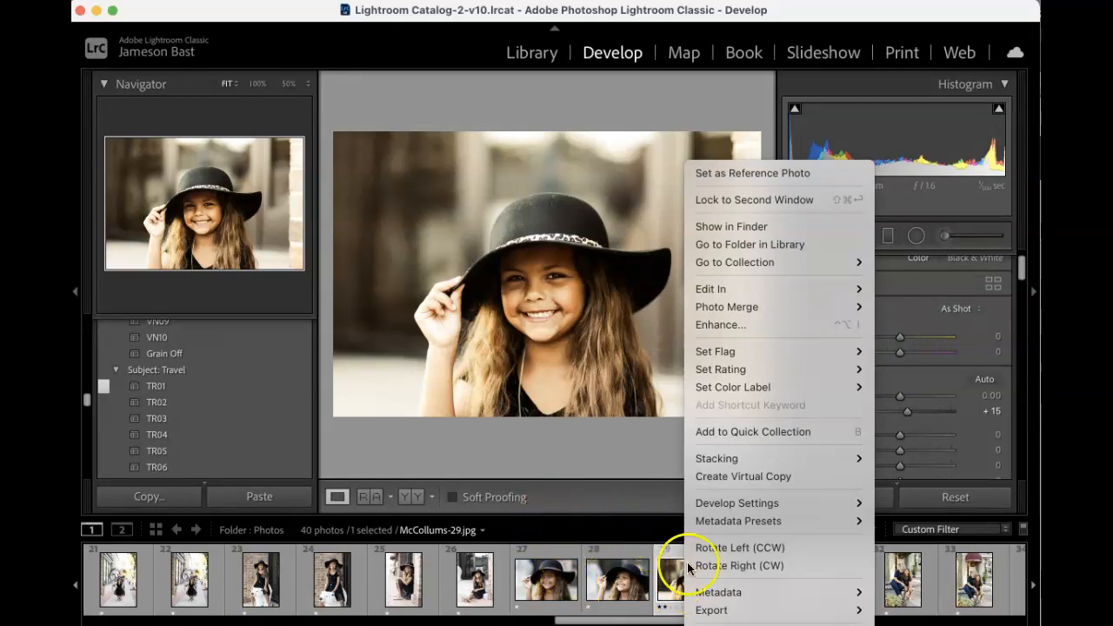
mouse_move(731, 610)
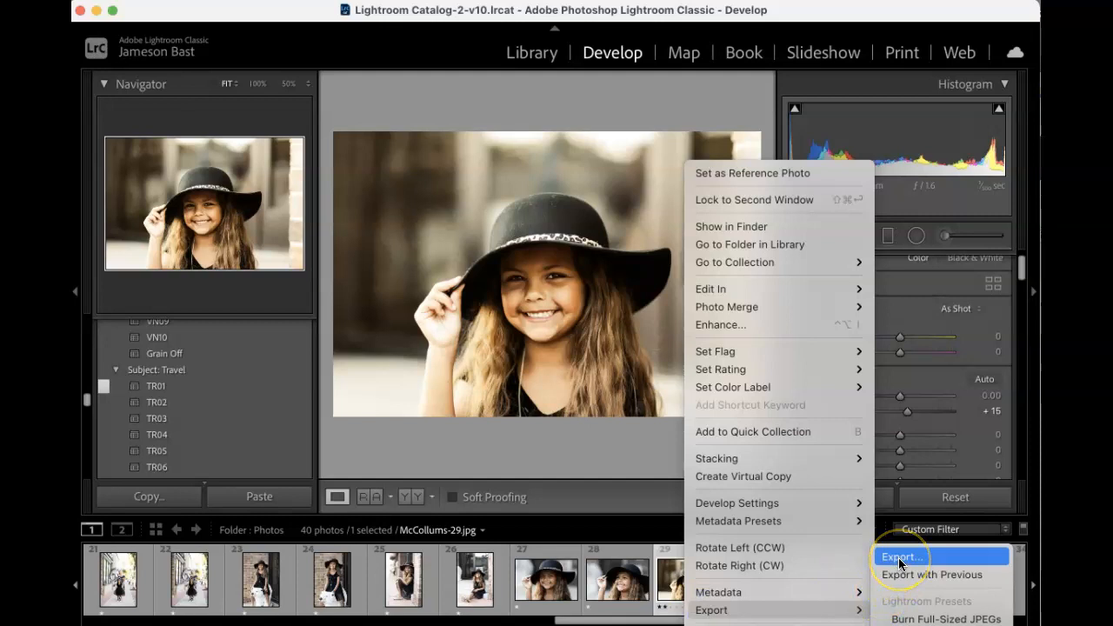
left_click(901, 561)
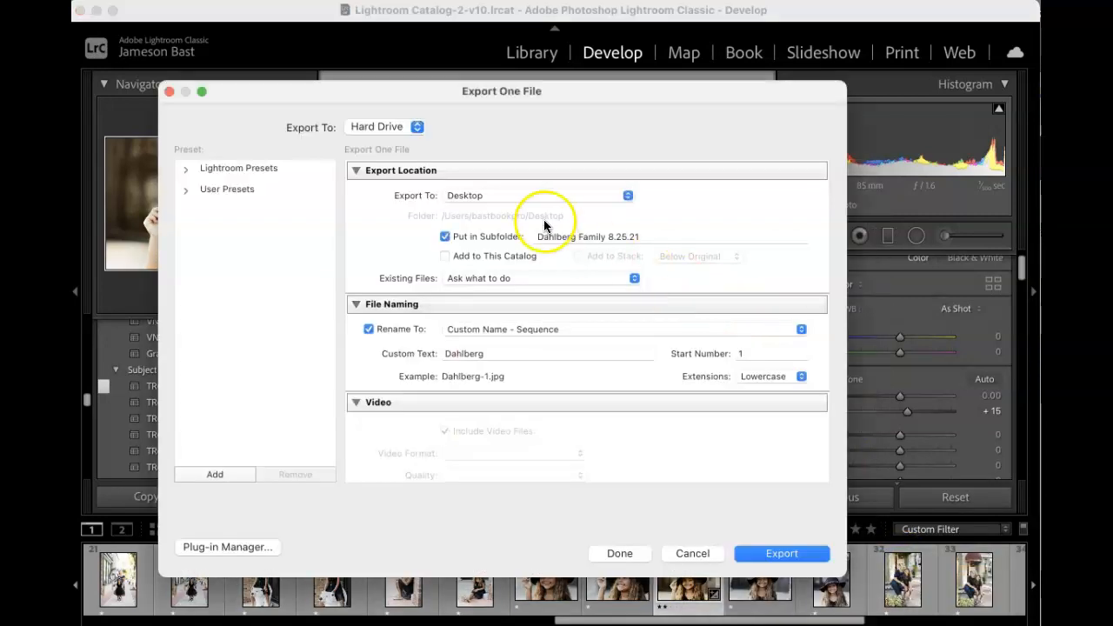
left_click(368, 330)
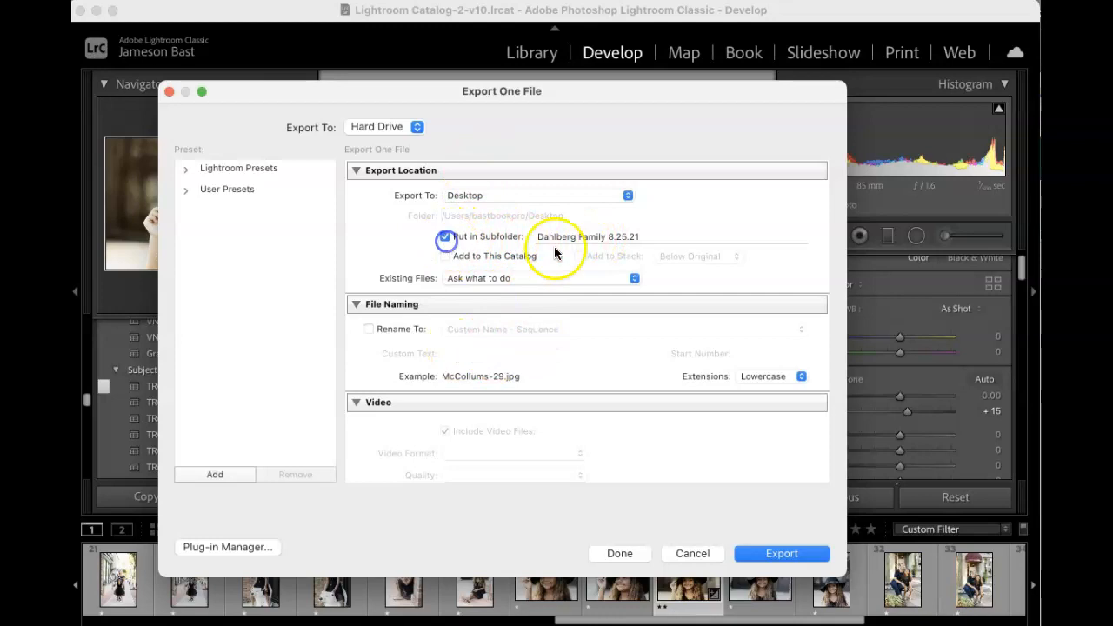
left_click(587, 235)
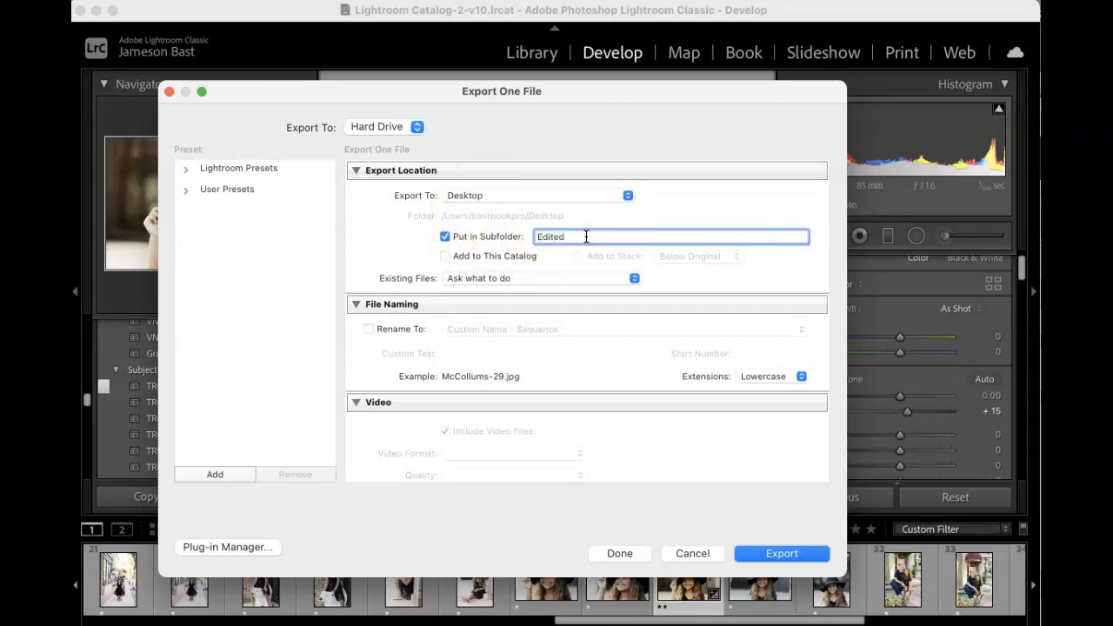
Review the export's file settings and image sizing options, and export the portrait to the hard drive
scroll(585, 377, "down", 6)
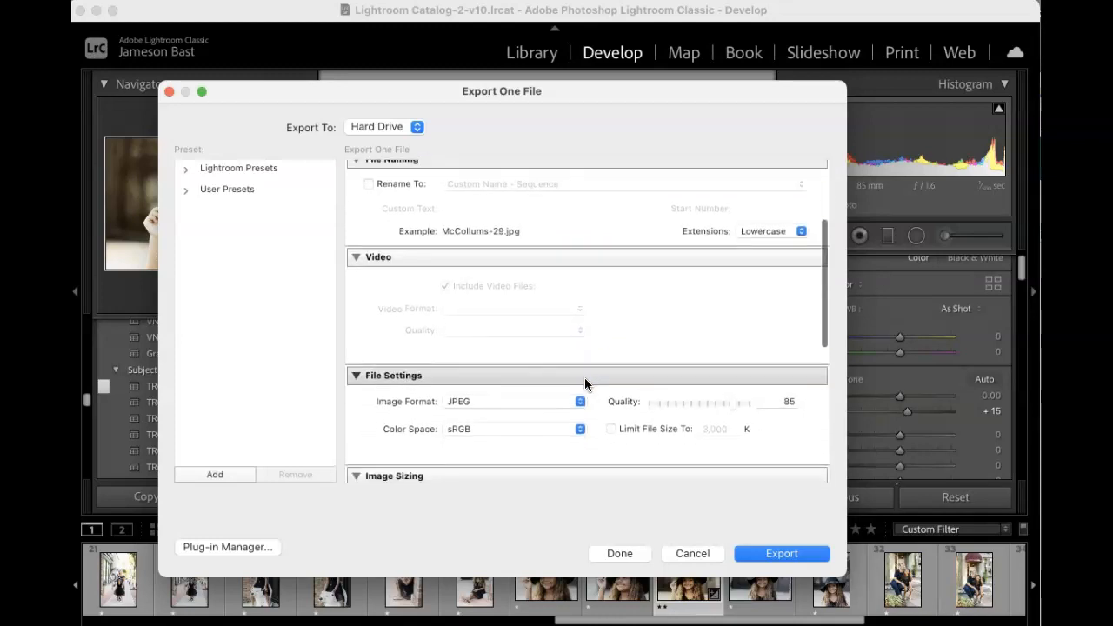
scroll(736, 397, "down", 1)
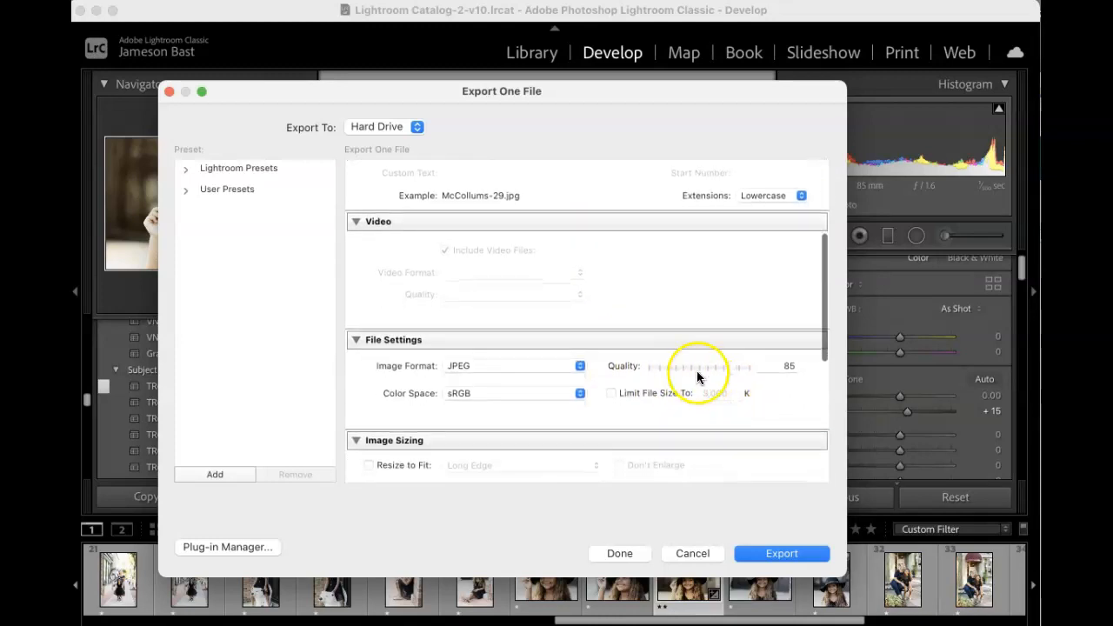
scroll(713, 370, "down", 1)
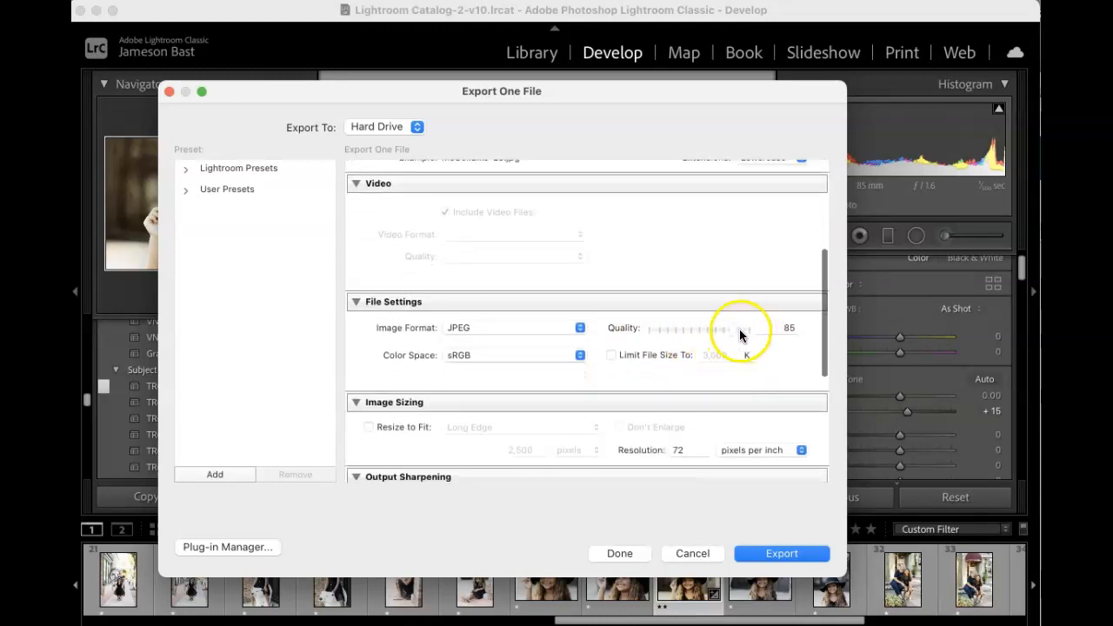
scroll(740, 338, "up", 1)
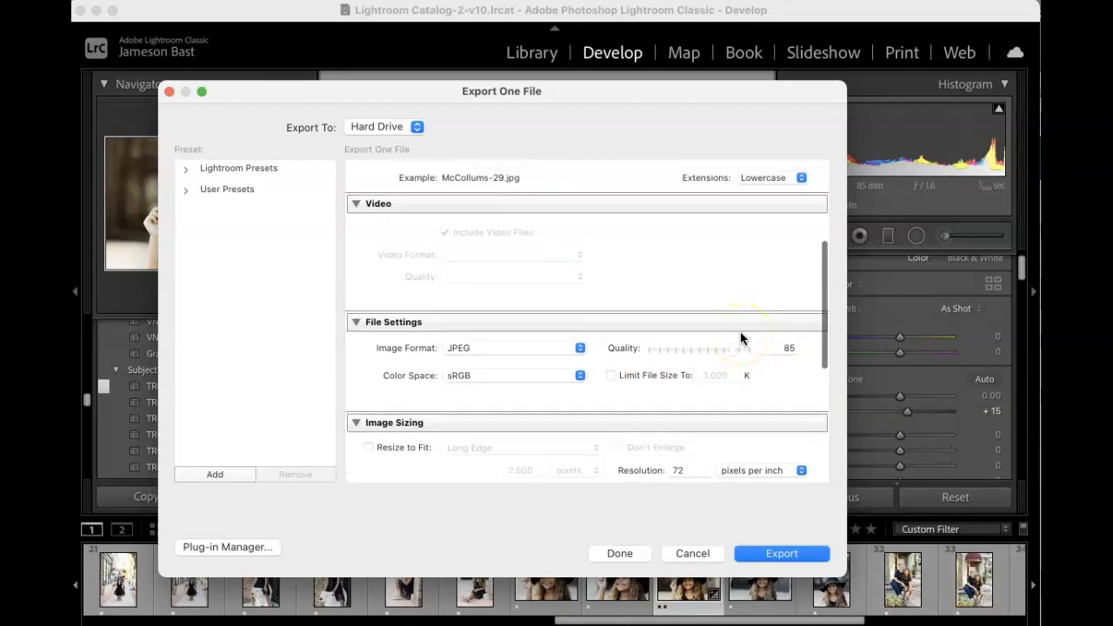
scroll(740, 338, "down", 6)
scroll(741, 338, "down", 3)
scroll(741, 338, "up", 5)
left_click(777, 553)
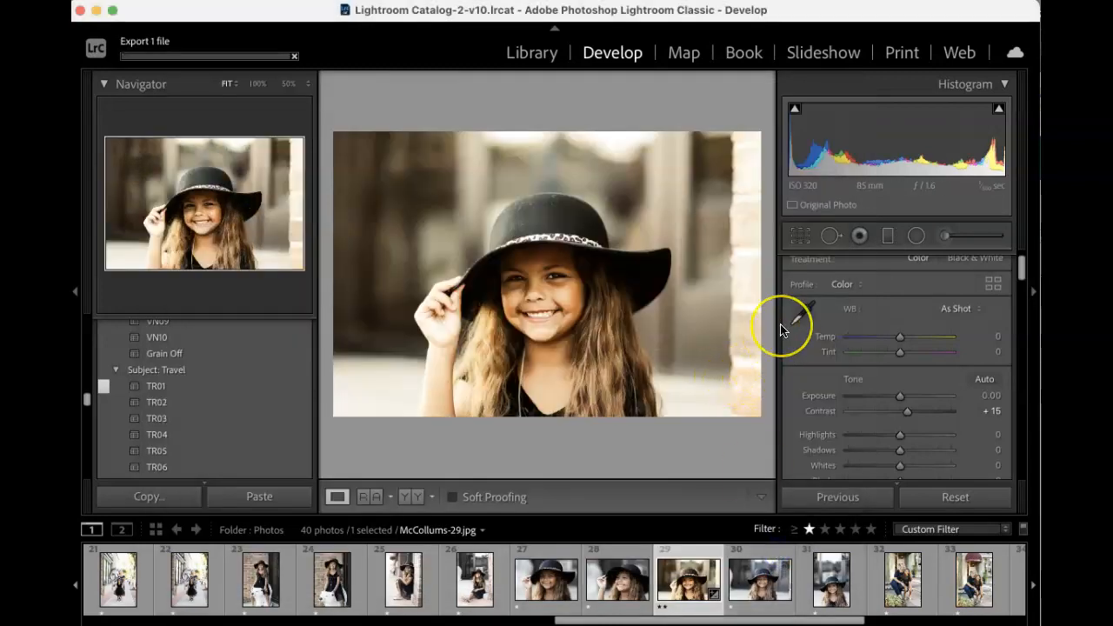